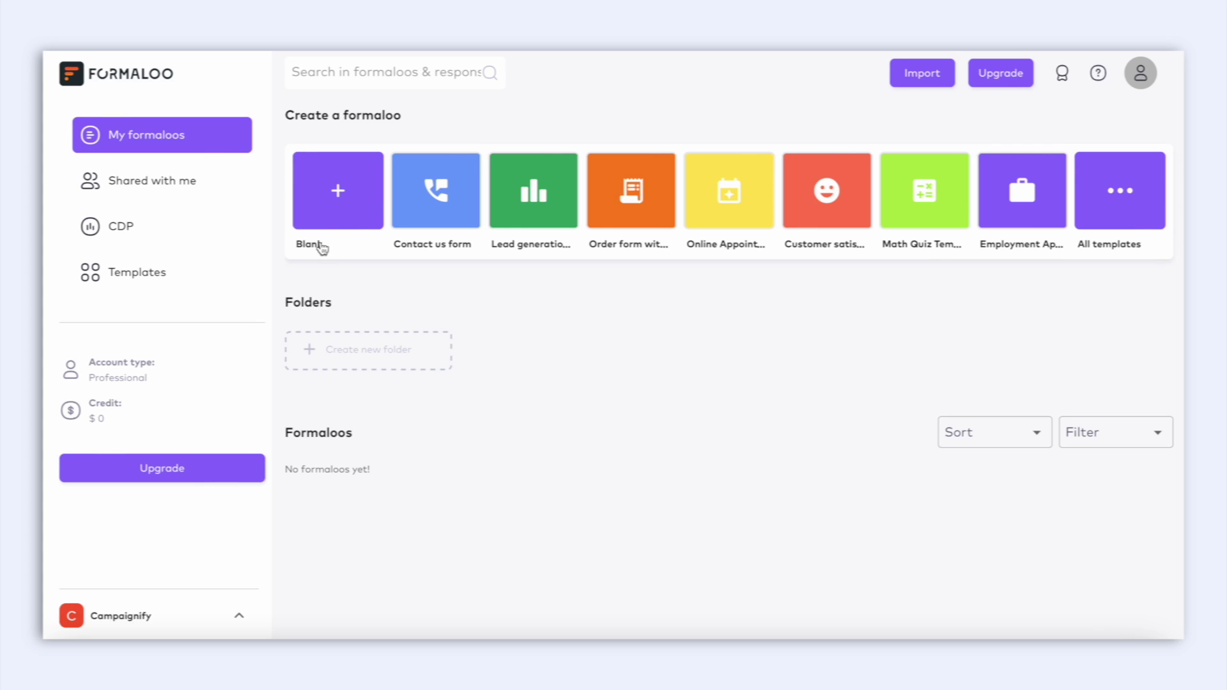
Create a blank form and apply the orange swatch from Default Themes in its design.
{"action": "left_click", "coordinate": [353, 219]}
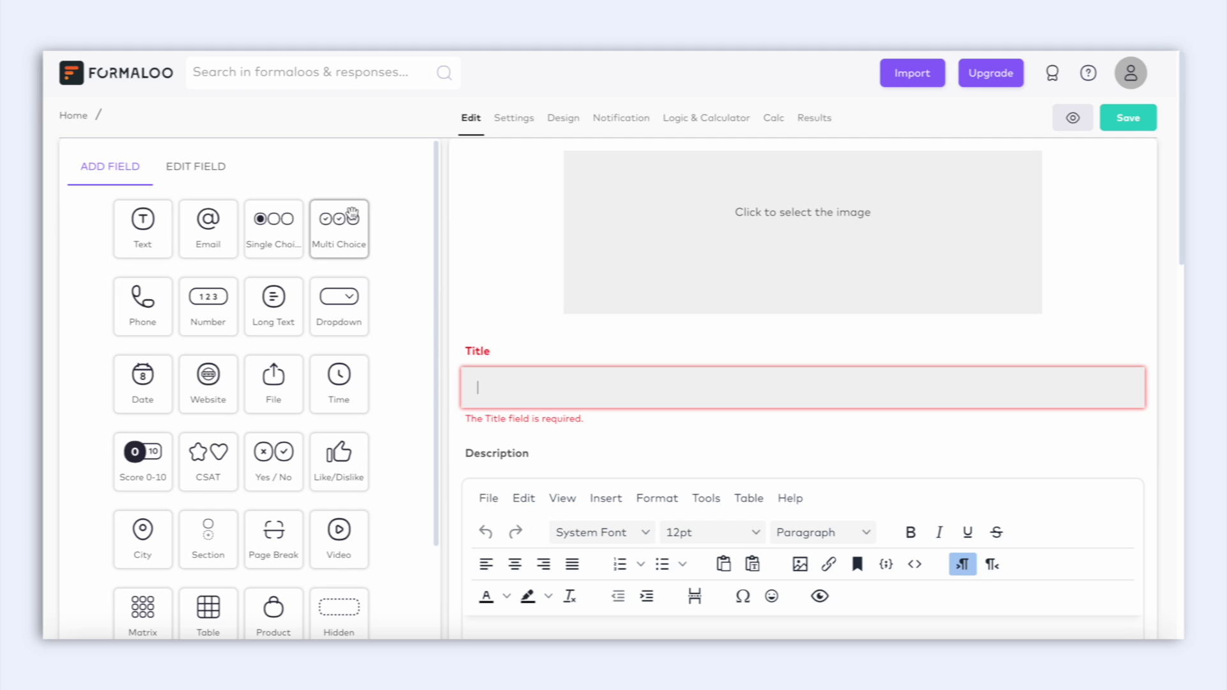
{"action": "scroll", "coordinate": [215, 428], "scroll_direction": "down", "scroll_amount": 3}
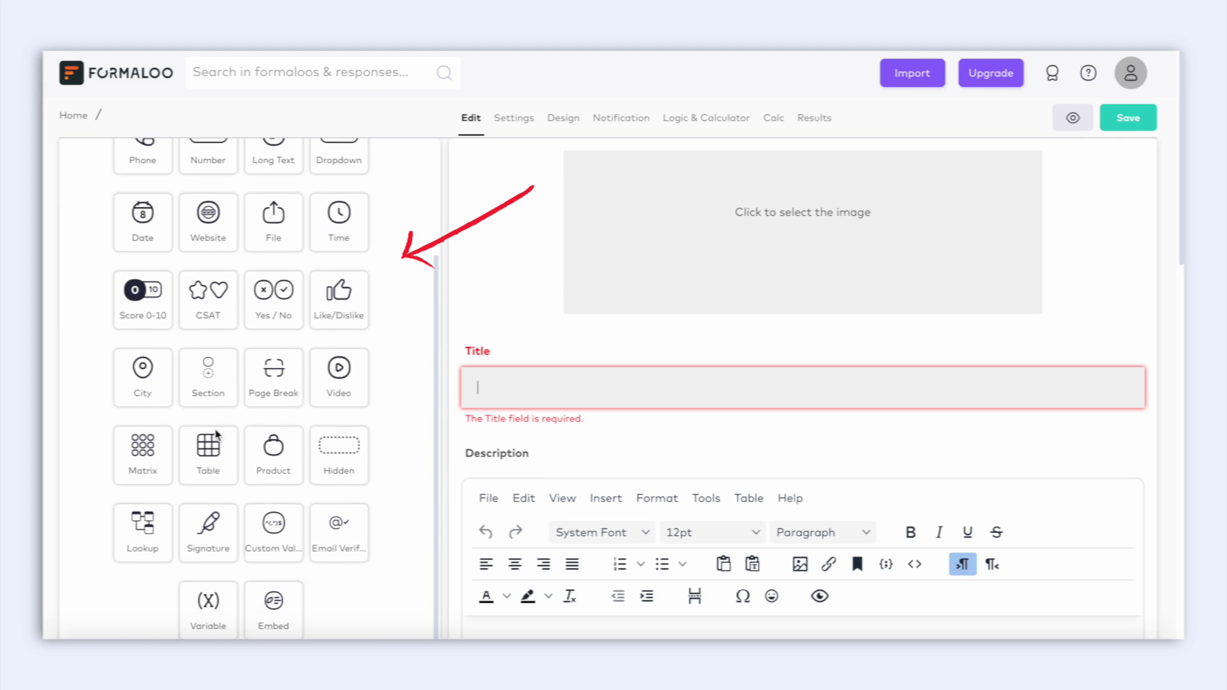
{"action": "left_click", "coordinate": [574, 120]}
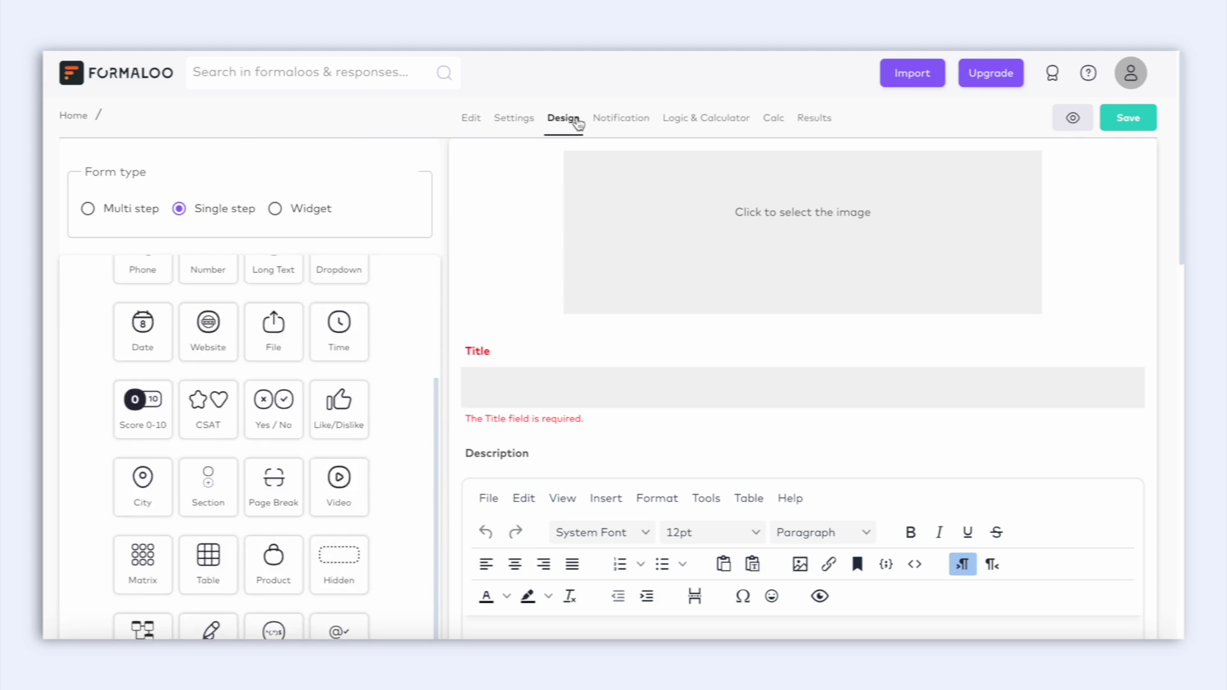
{"action": "scroll", "coordinate": [334, 499], "scroll_direction": "down", "scroll_amount": 8}
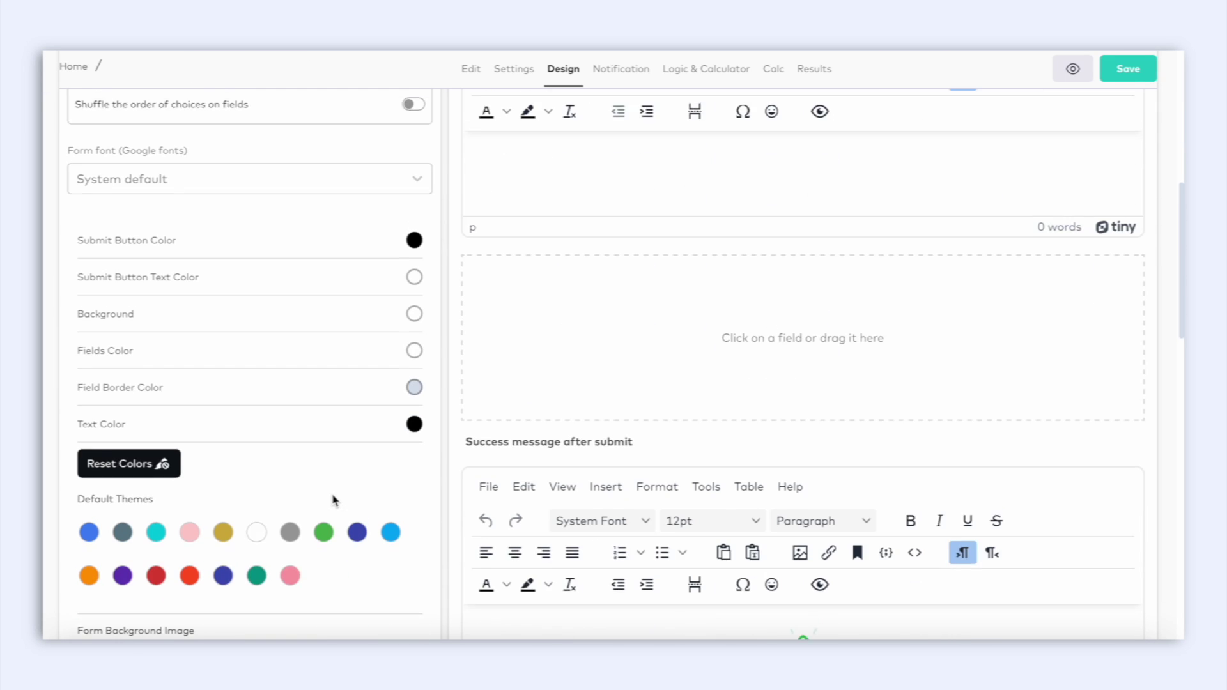
{"action": "left_click", "coordinate": [89, 526]}
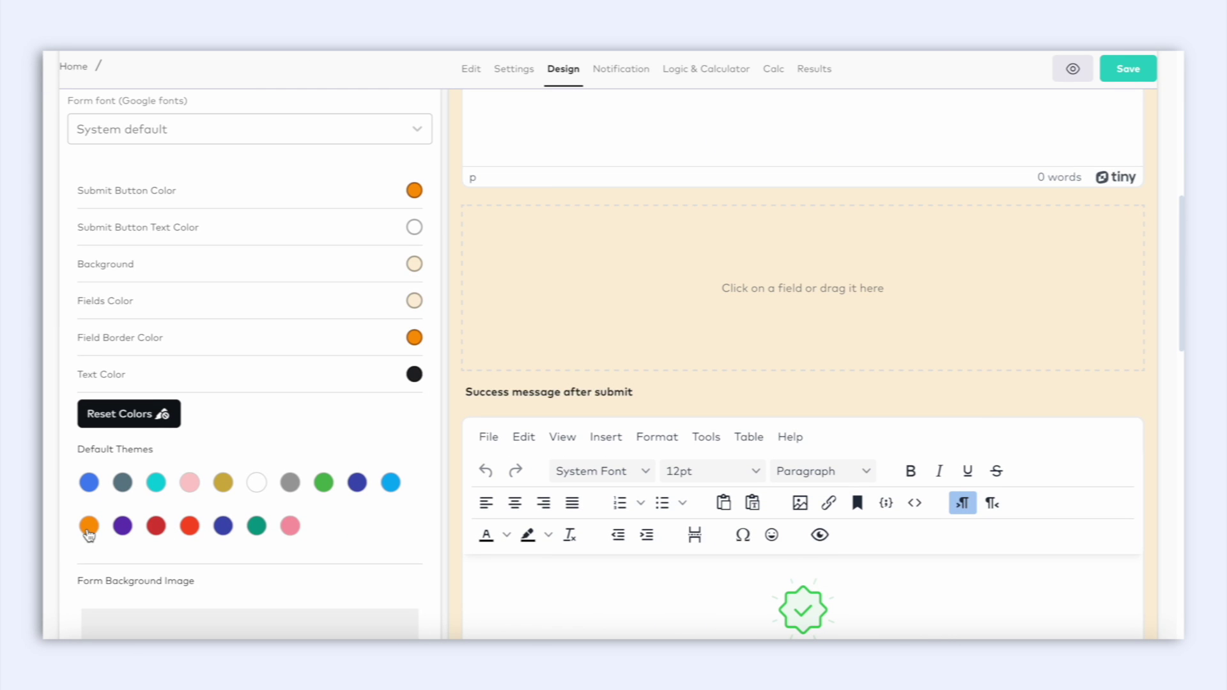
{"action": "scroll", "coordinate": [89, 534], "scroll_direction": "down", "scroll_amount": 3}
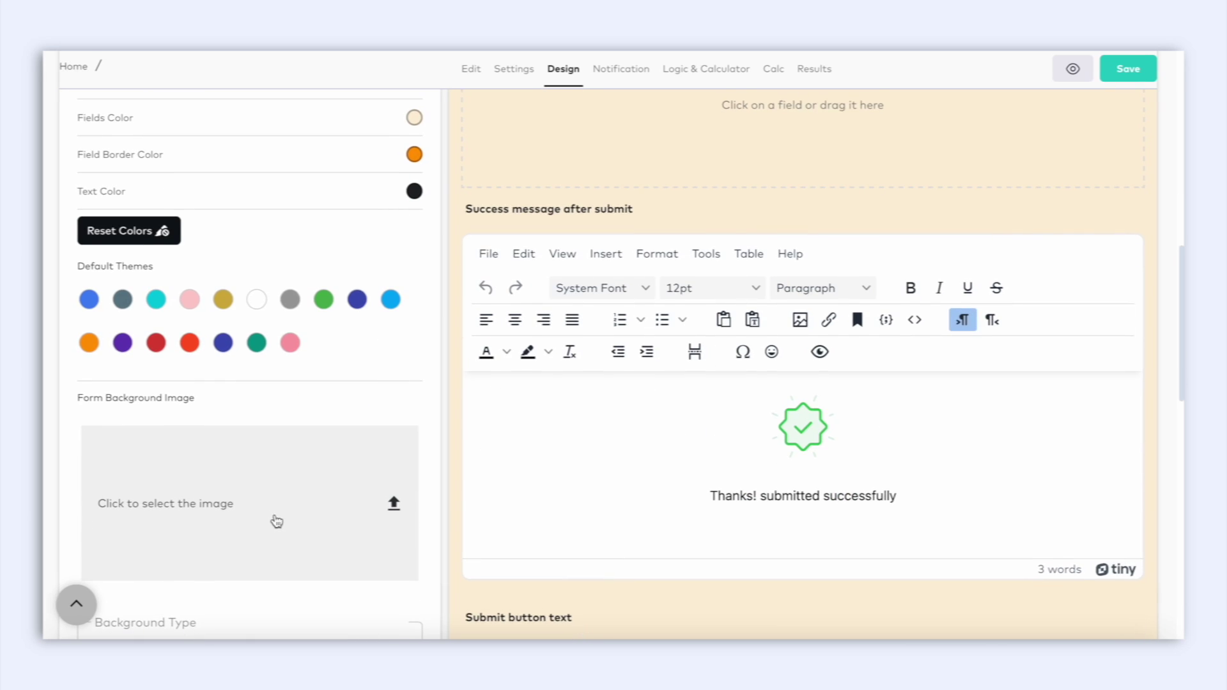
Add a page break to the form's fields.
{"action": "left_click", "coordinate": [471, 68]}
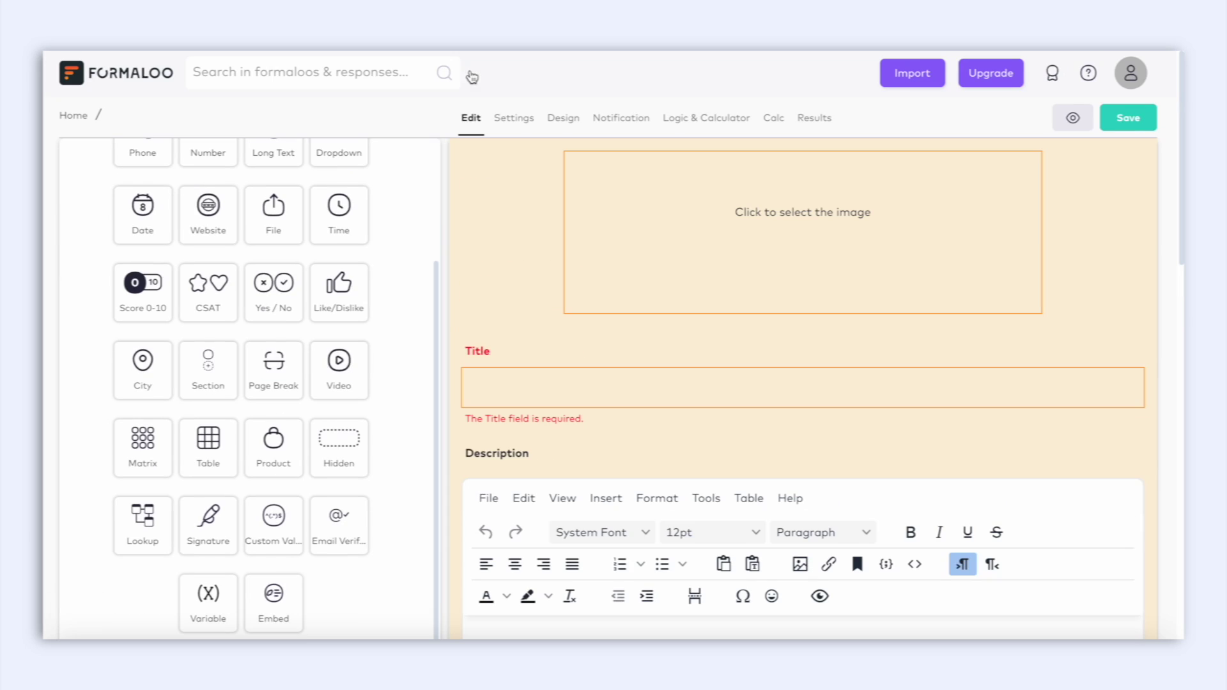
{"action": "scroll", "coordinate": [255, 398], "scroll_direction": "up", "scroll_amount": 1}
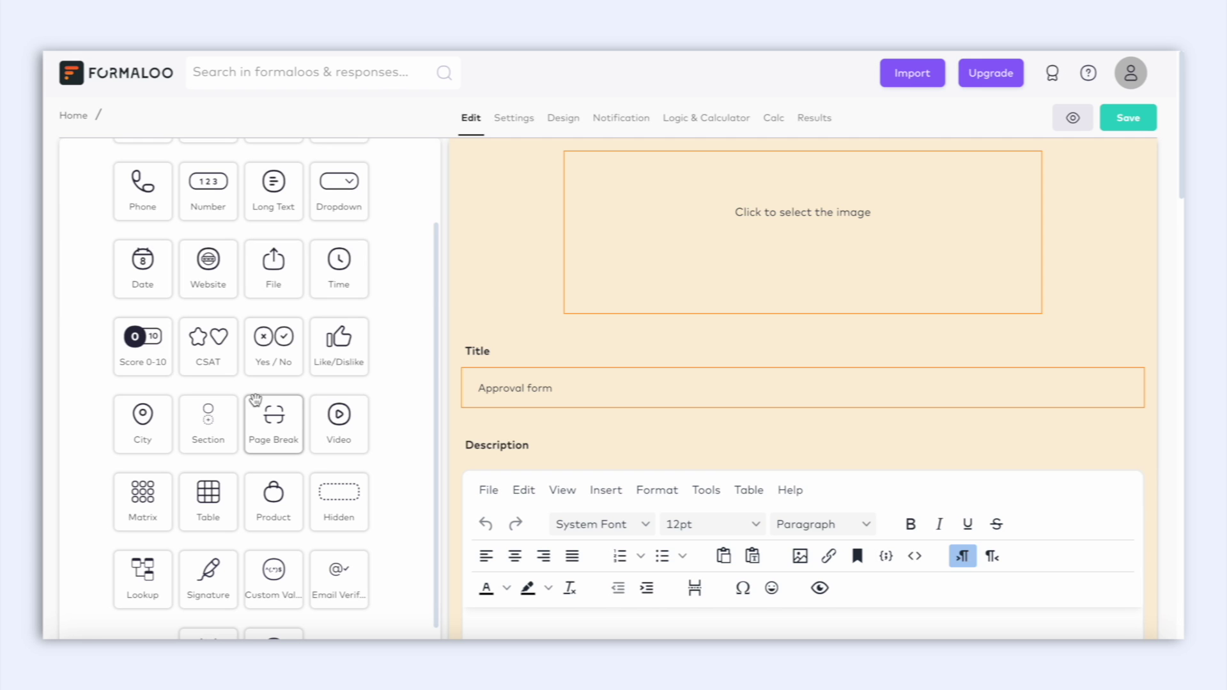
{"action": "left_click", "coordinate": [275, 433]}
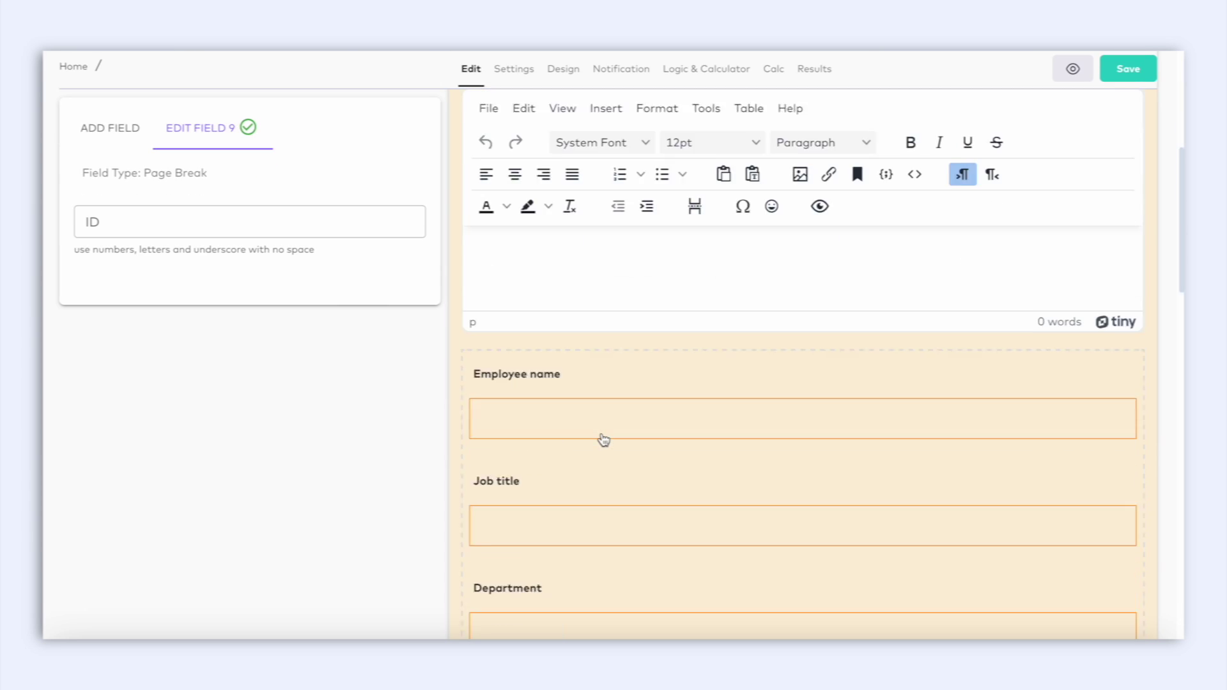
Add an admin-only Single Choice field 'Management approval' with options Approved and Rejected.
{"action": "mouse_move", "coordinate": [613, 395]}
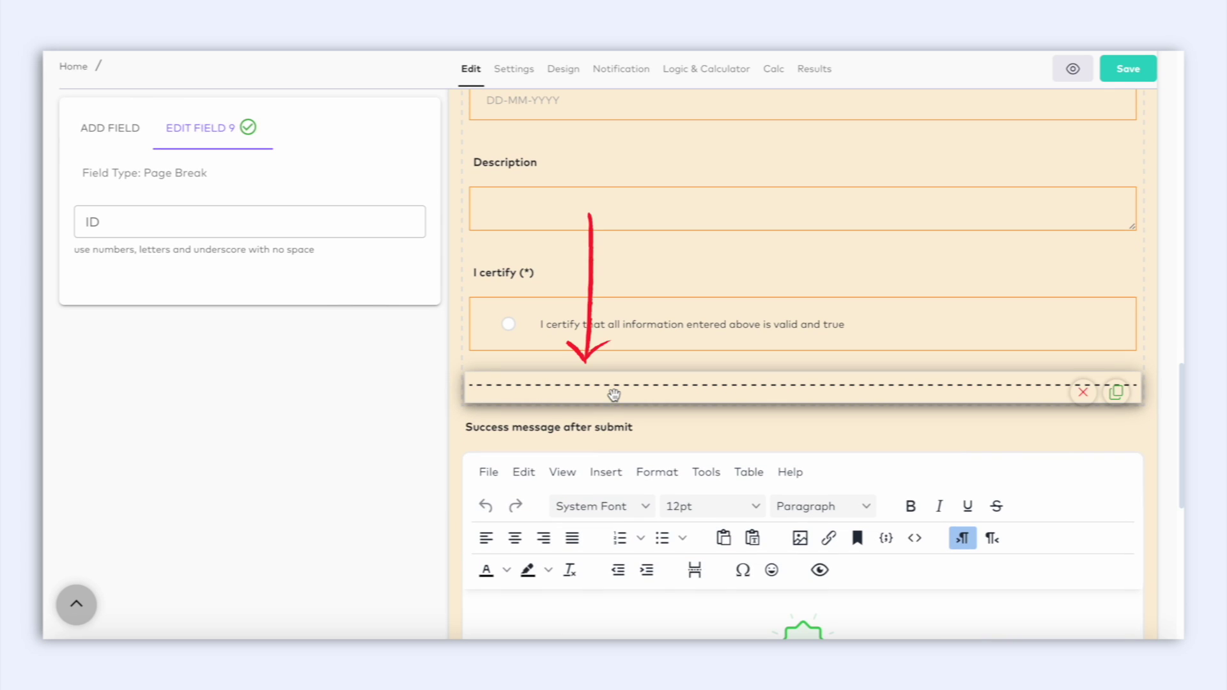
{"action": "left_click", "coordinate": [127, 127]}
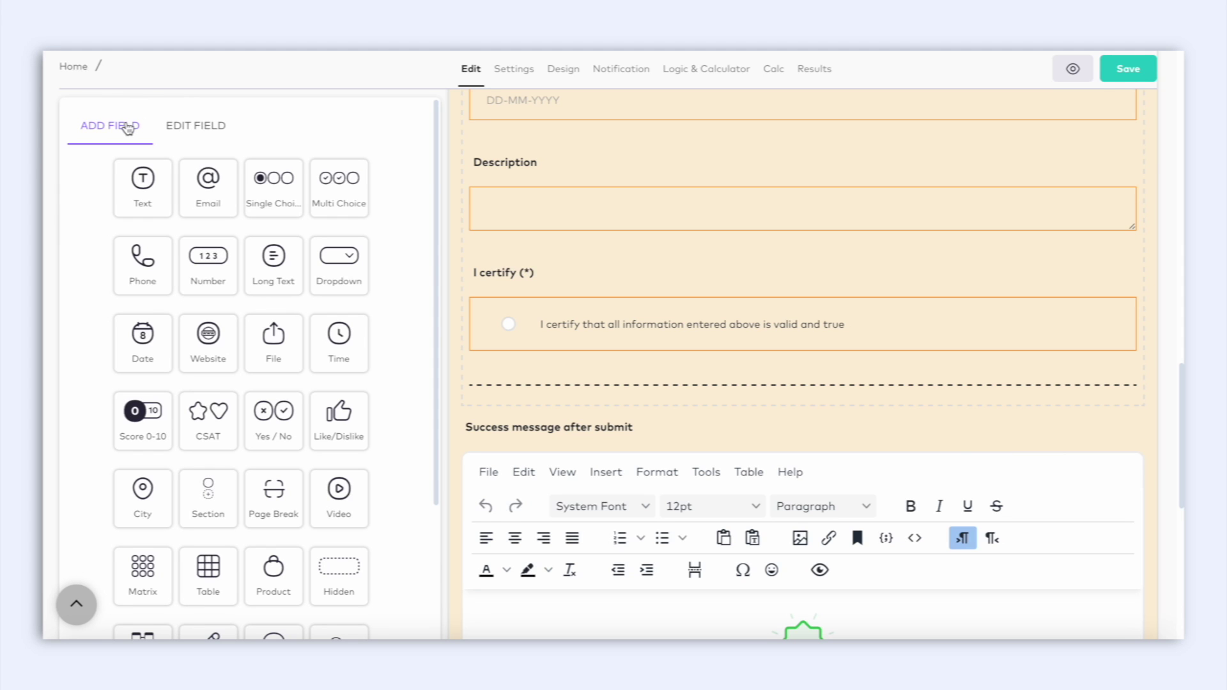
{"action": "type", "text": "val"}
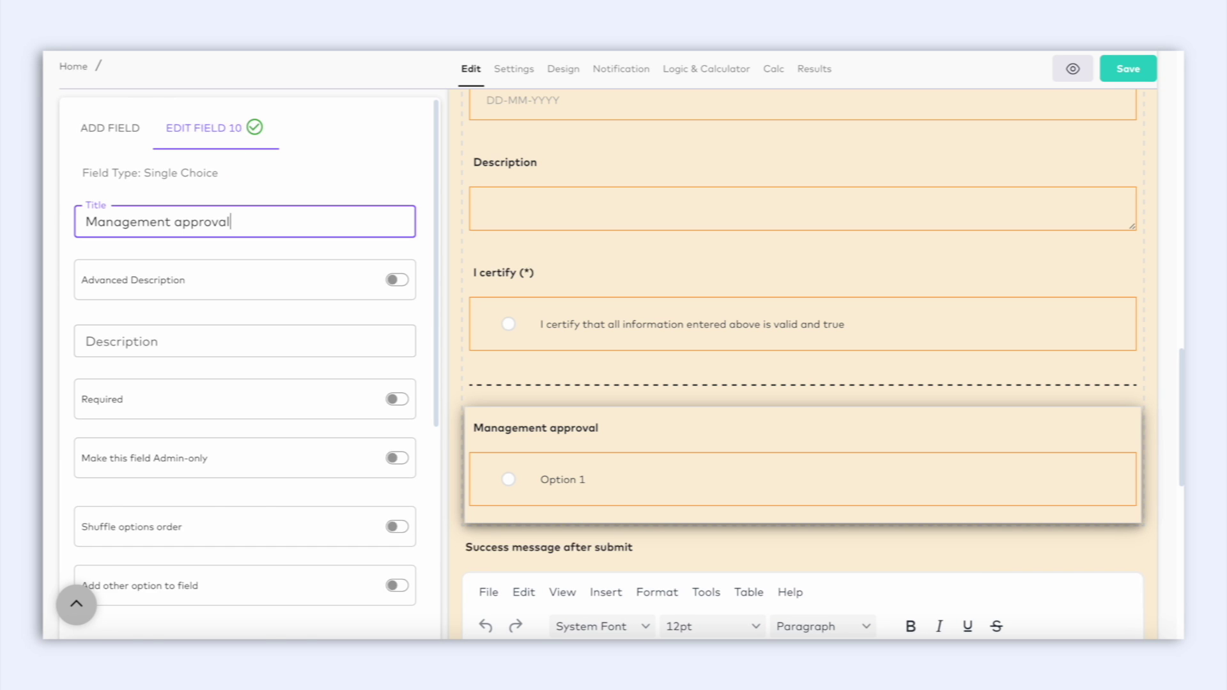
{"action": "type", "text": "Approved"}
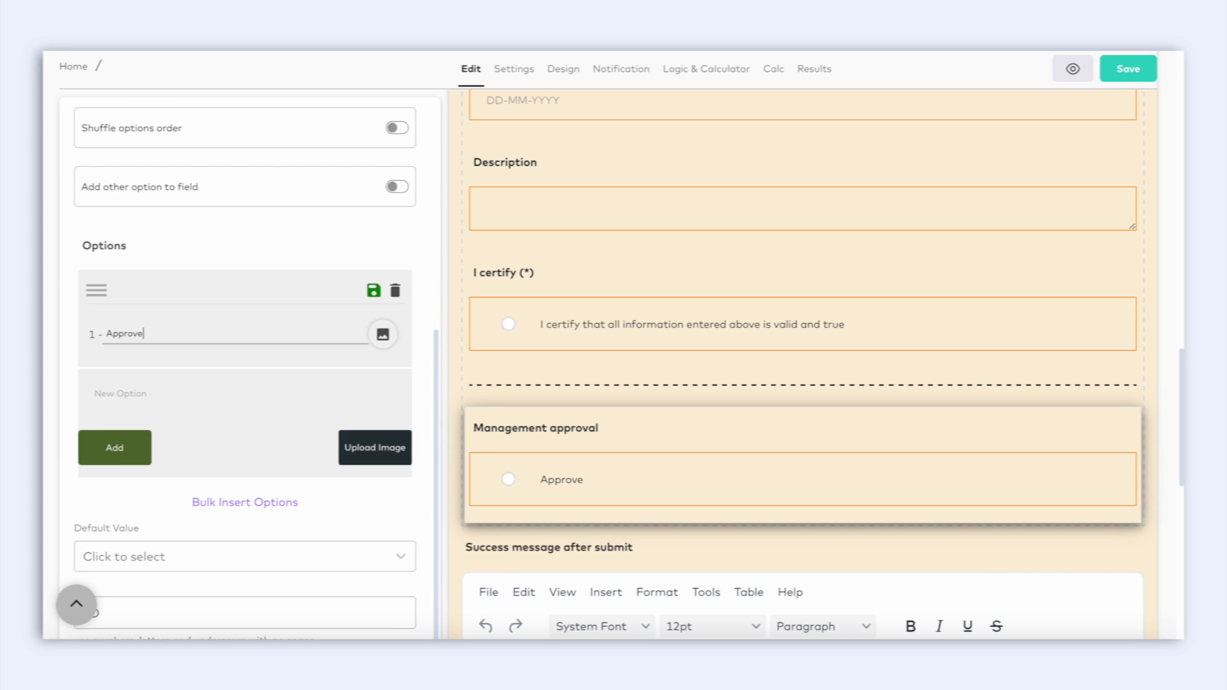
{"action": "left_click", "coordinate": [106, 393]}
{"action": "type", "text": "Rejected"}
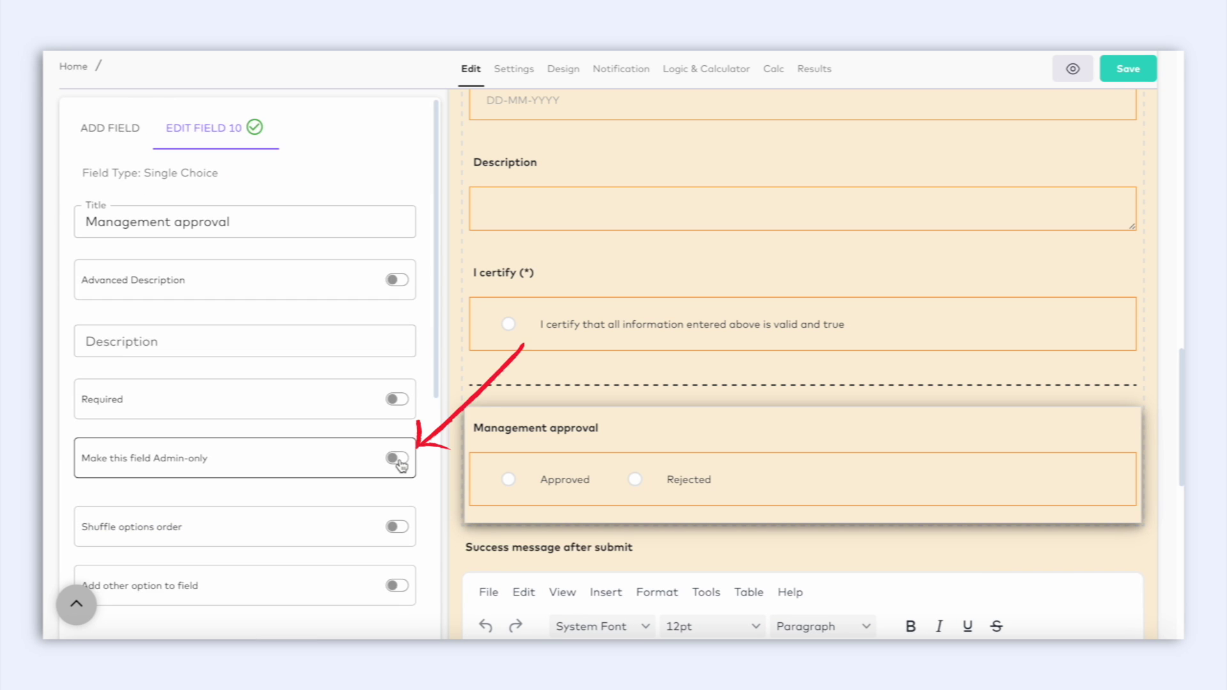
{"action": "left_click", "coordinate": [399, 459]}
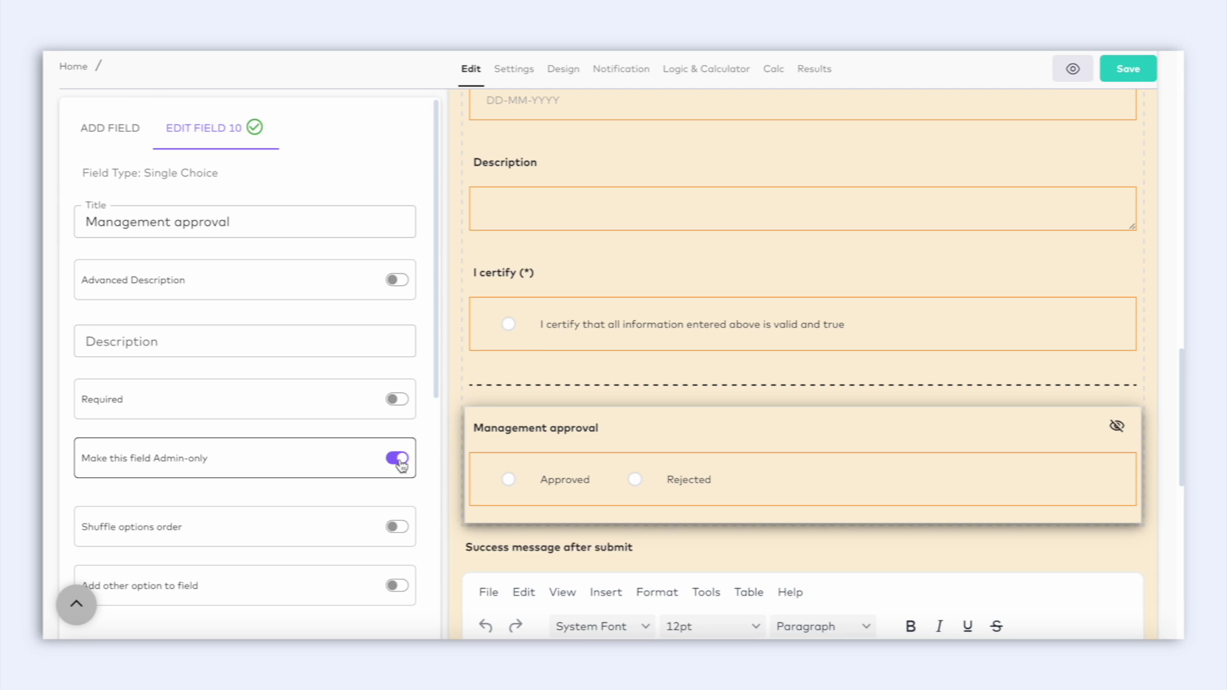
{"action": "mouse_move", "coordinate": [958, 447]}
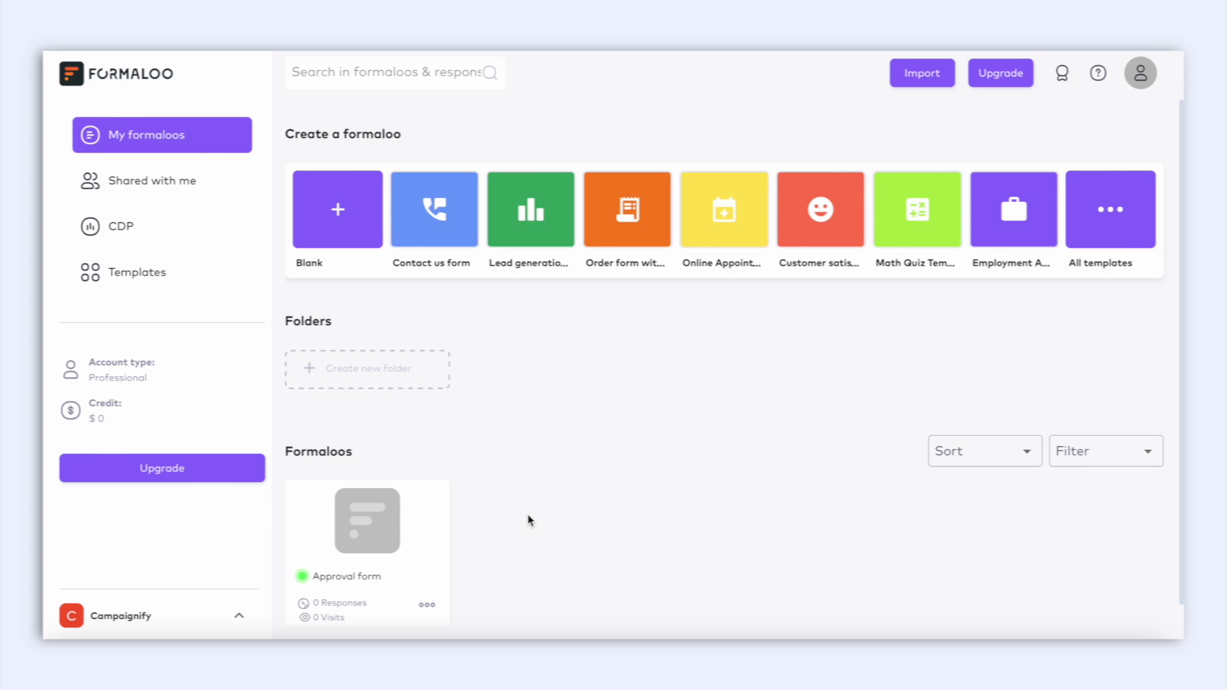
In the Approval form app, rename the Results page to 'All requests' and delete the Charts page.
{"action": "scroll", "coordinate": [525, 521], "scroll_direction": "down", "scroll_amount": 1}
{"action": "left_click", "coordinate": [381, 519]}
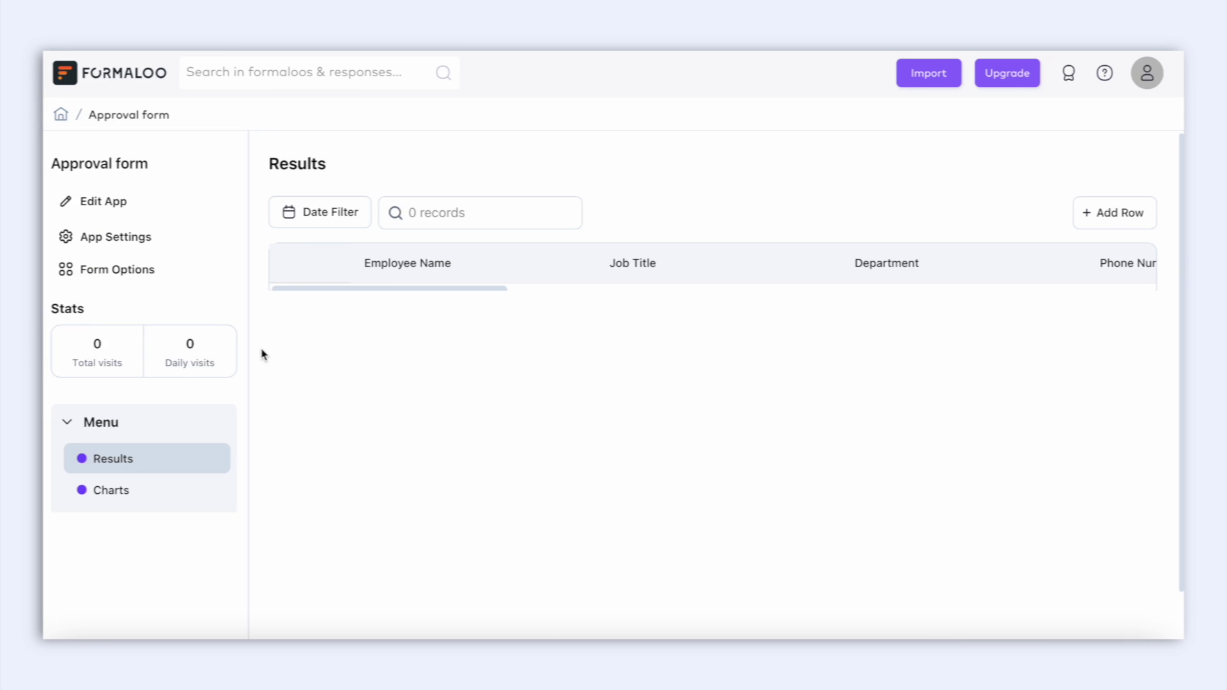
{"action": "left_click", "coordinate": [112, 202]}
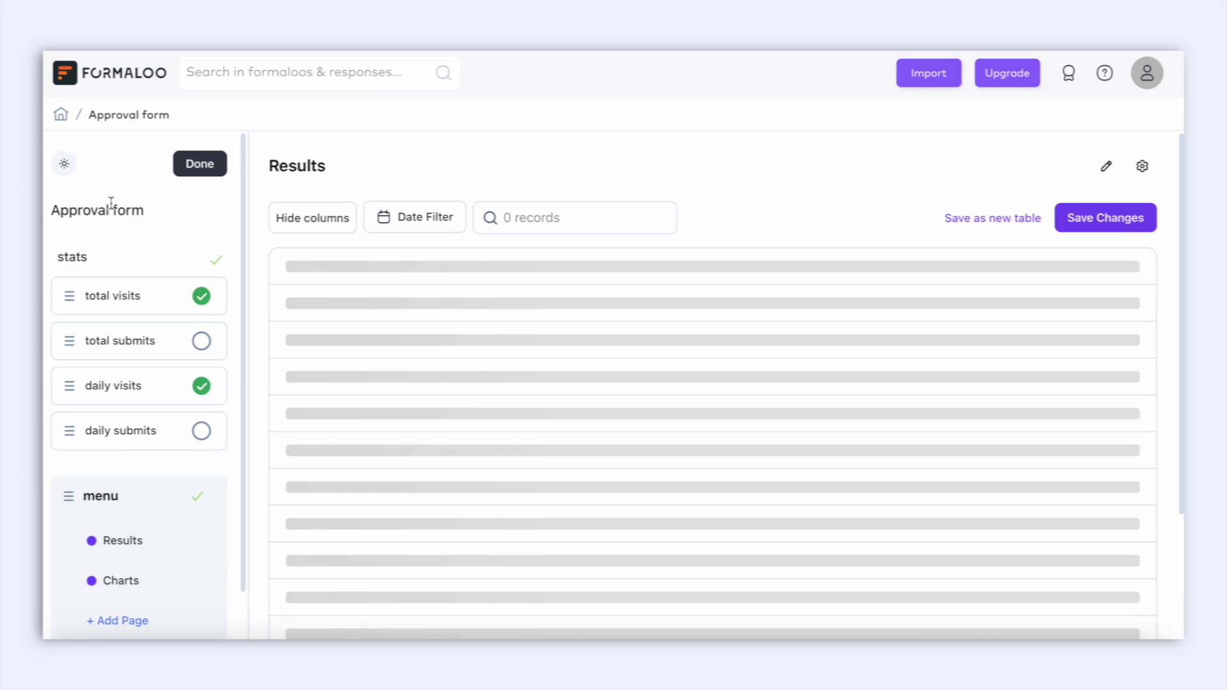
{"action": "scroll", "coordinate": [182, 402], "scroll_direction": "down", "scroll_amount": 1}
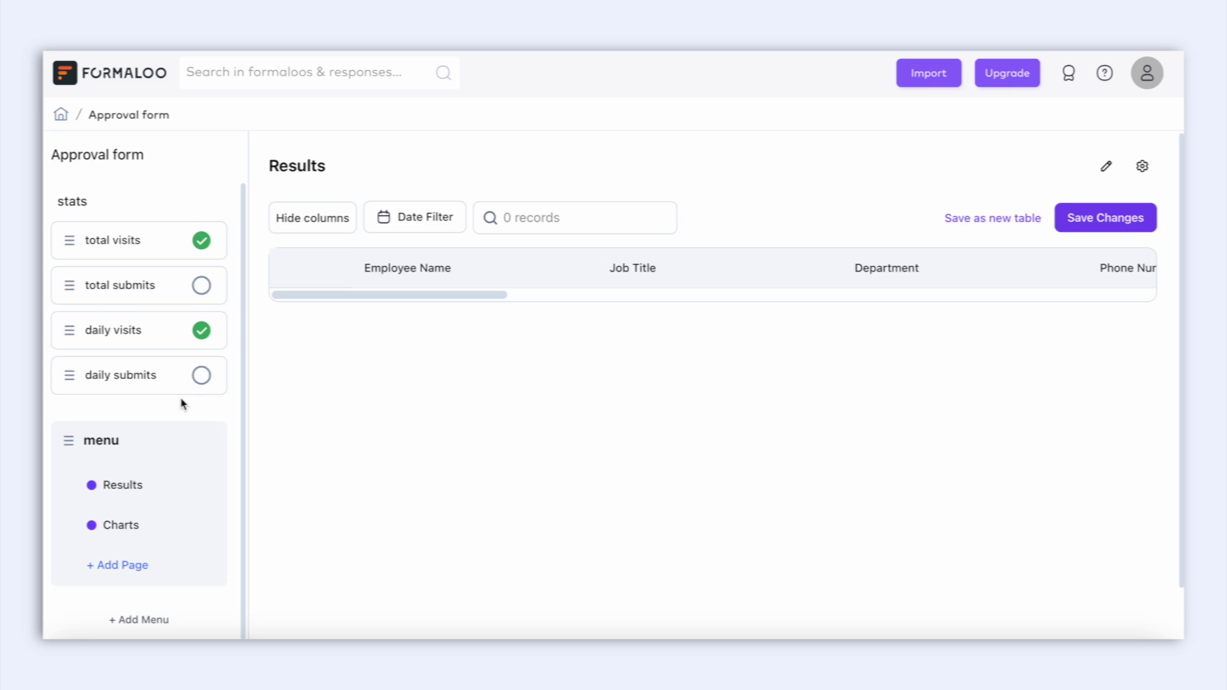
{"action": "left_click", "coordinate": [136, 488]}
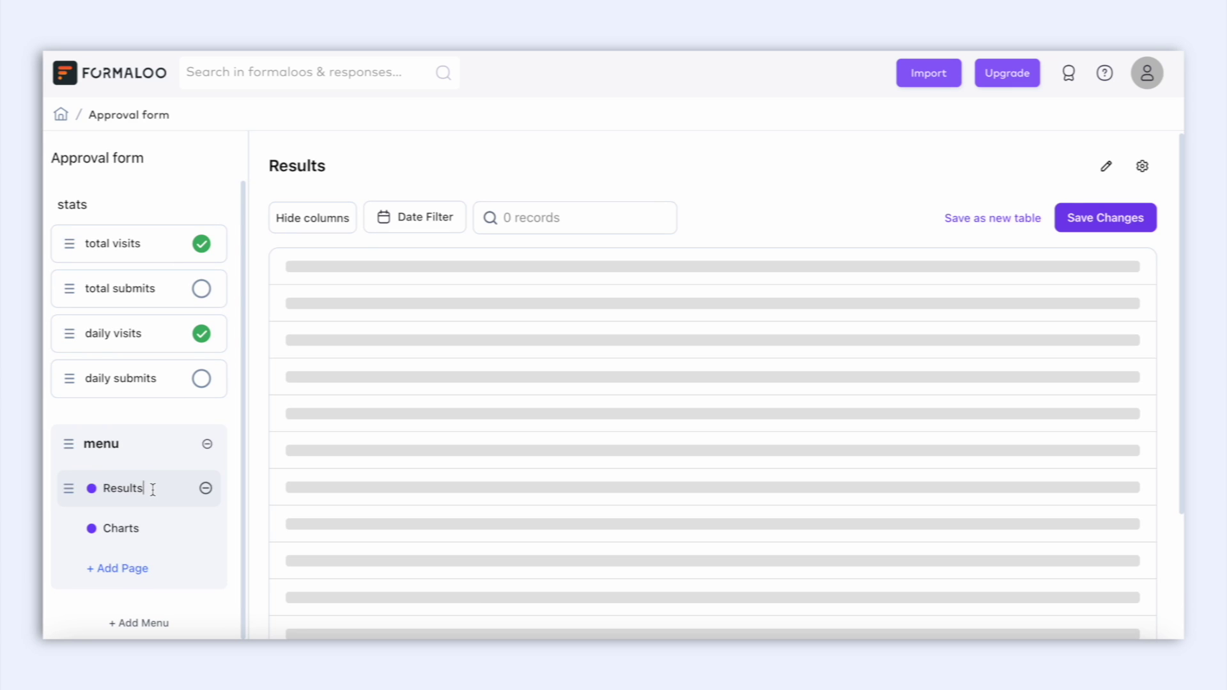
{"action": "left_click_drag", "start_coordinate": [152, 489], "coordinate": [105, 487]}
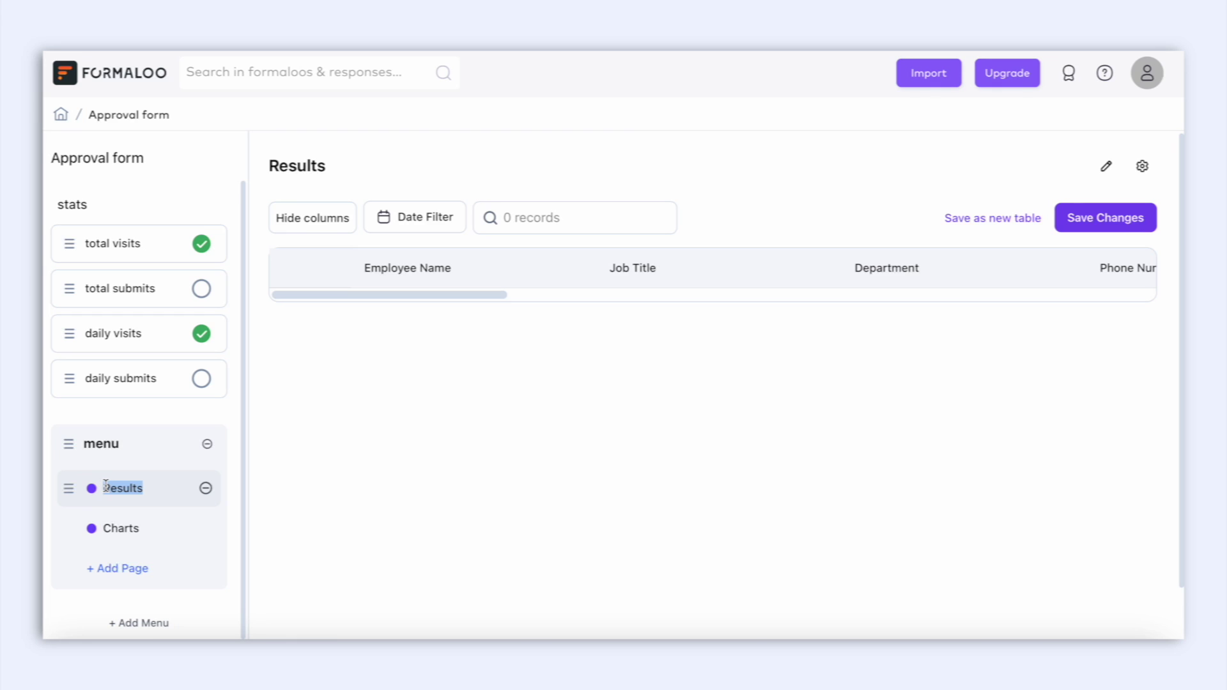
{"action": "type", "text": "All requests"}
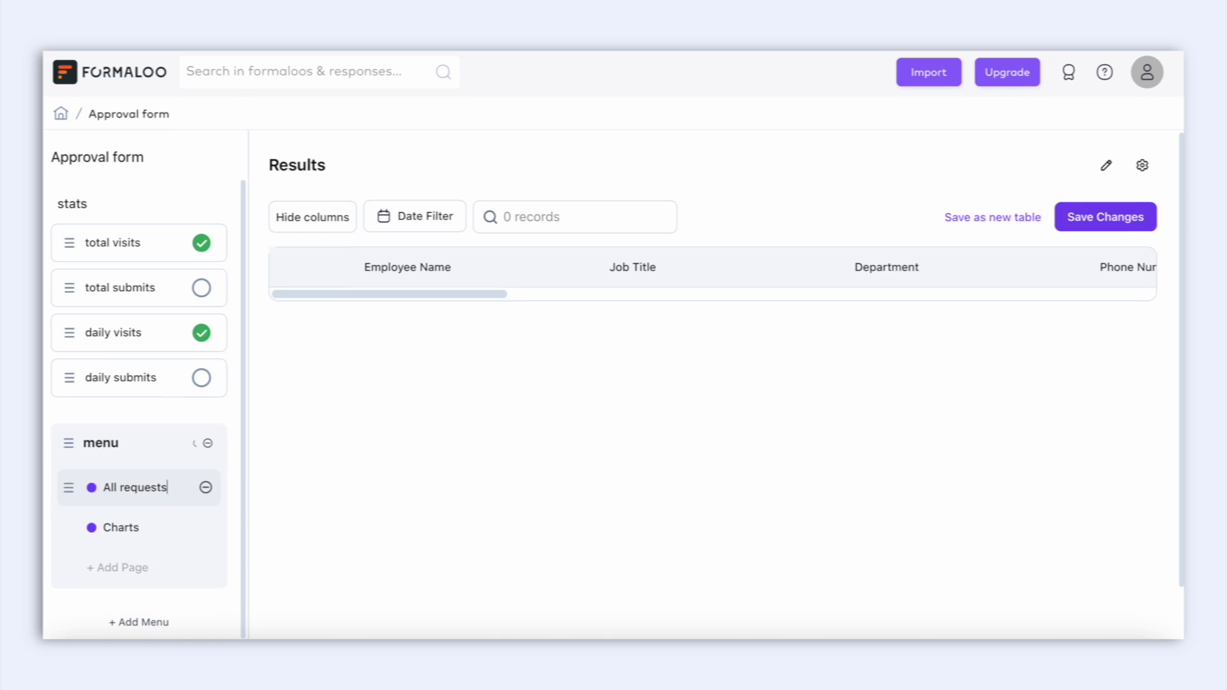
{"action": "left_click", "coordinate": [86, 540]}
{"action": "left_click", "coordinate": [205, 530]}
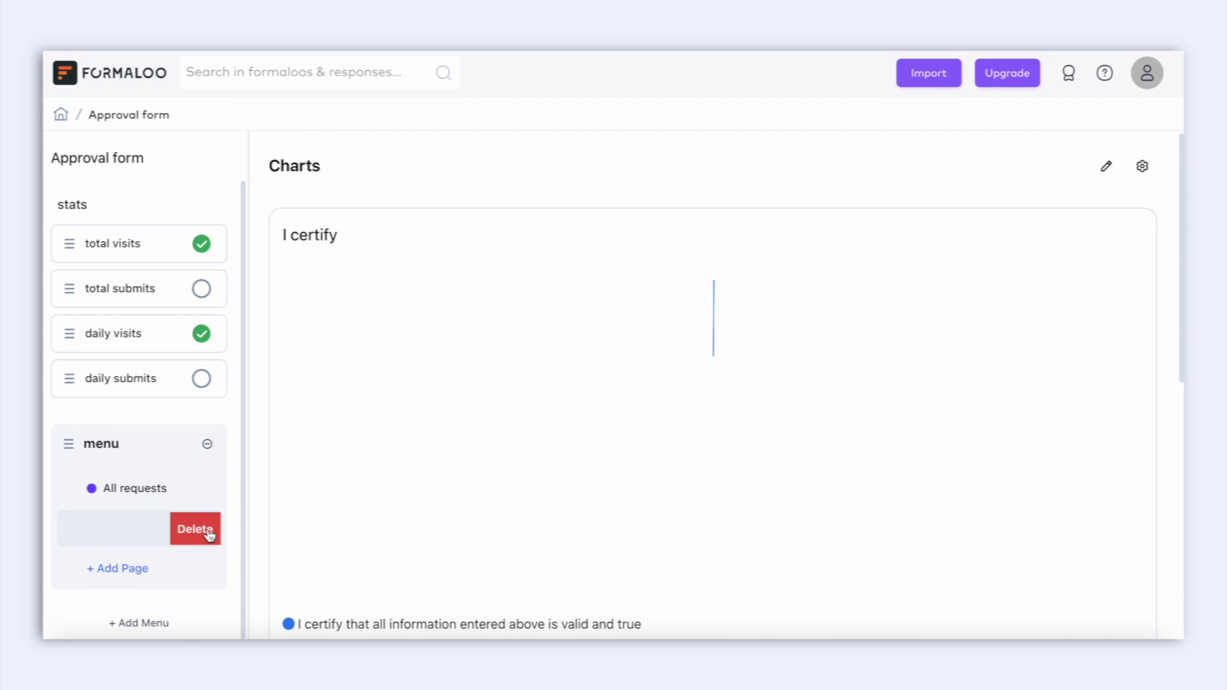
{"action": "left_click", "coordinate": [208, 533]}
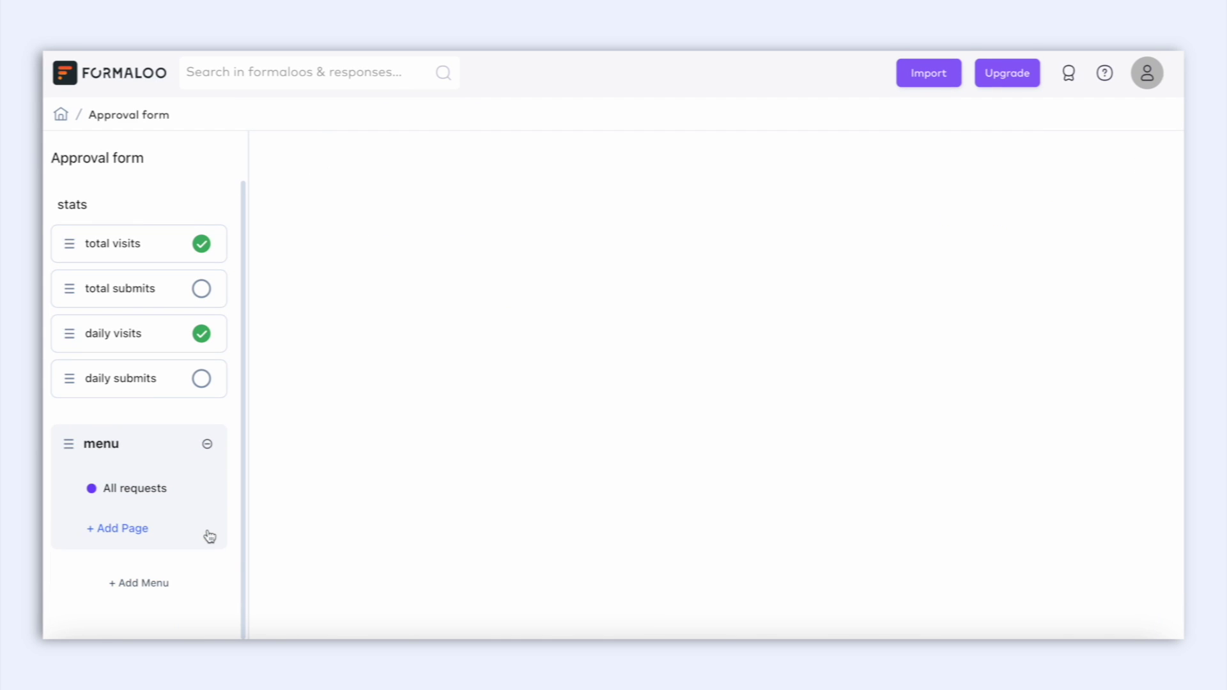
Add a 'Final approval status' data page showing the Approval form table's data.
{"action": "left_click", "coordinate": [132, 533]}
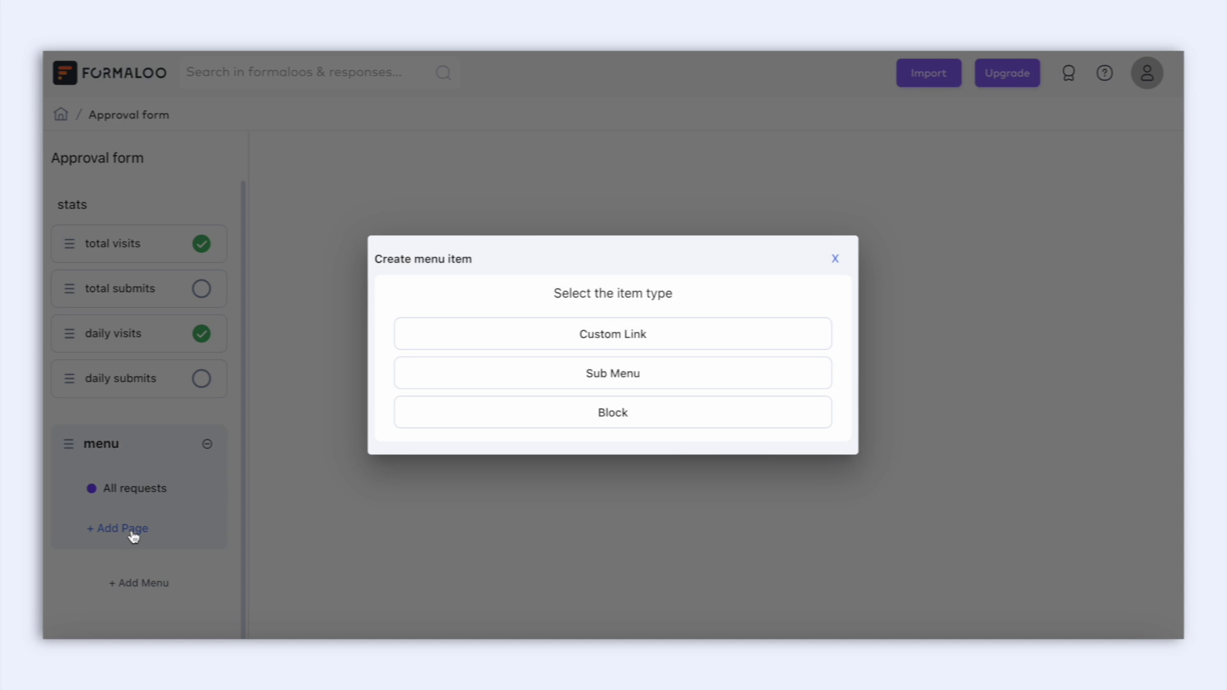
{"action": "left_click", "coordinate": [479, 416]}
{"action": "type", "text": "Final "}
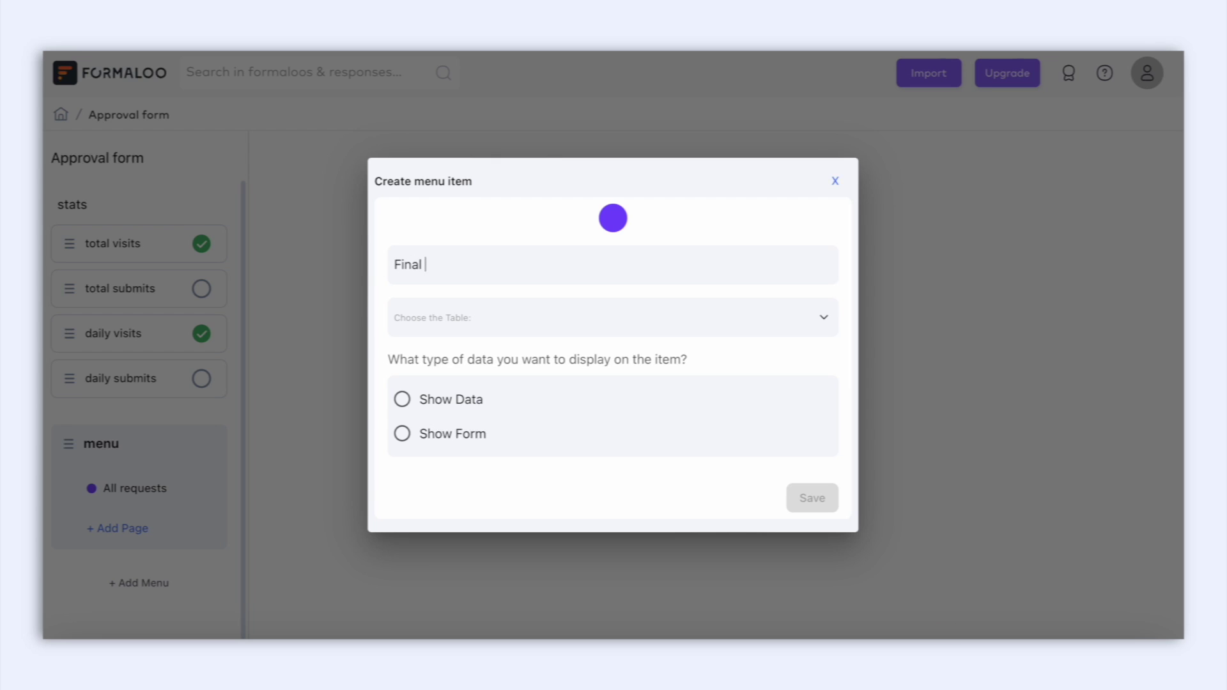
{"action": "type", "text": "approval status"}
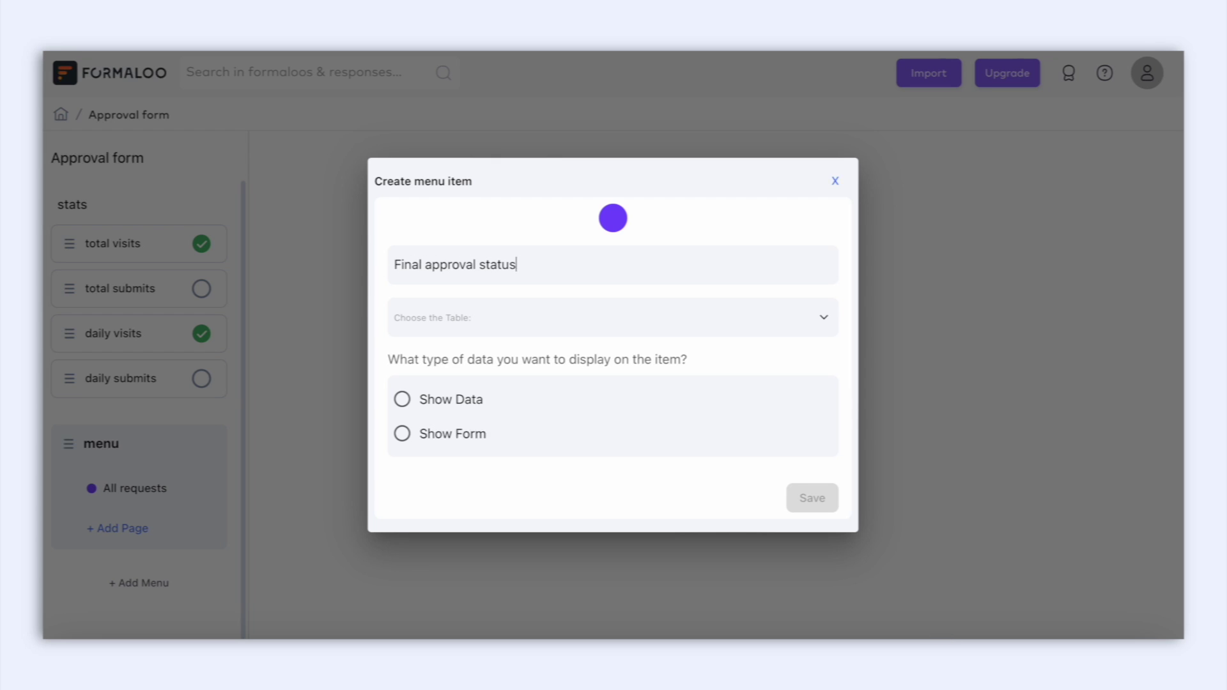
{"action": "left_click", "coordinate": [656, 314]}
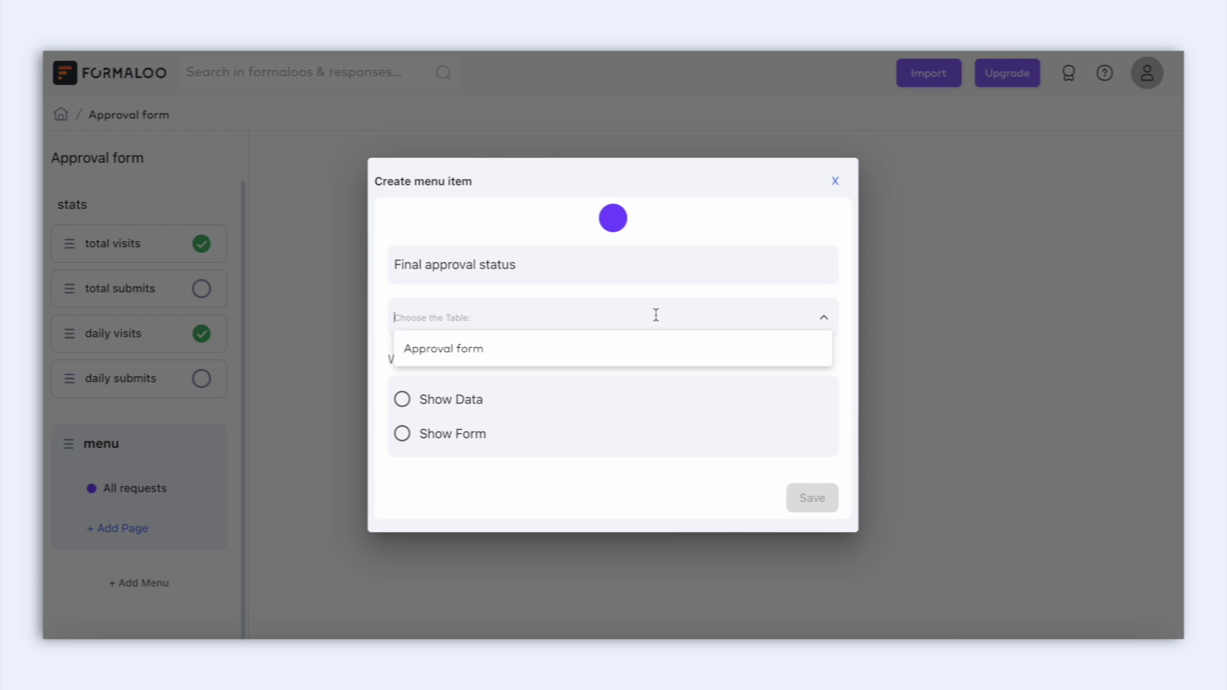
{"action": "left_click", "coordinate": [610, 348]}
{"action": "left_click", "coordinate": [459, 401]}
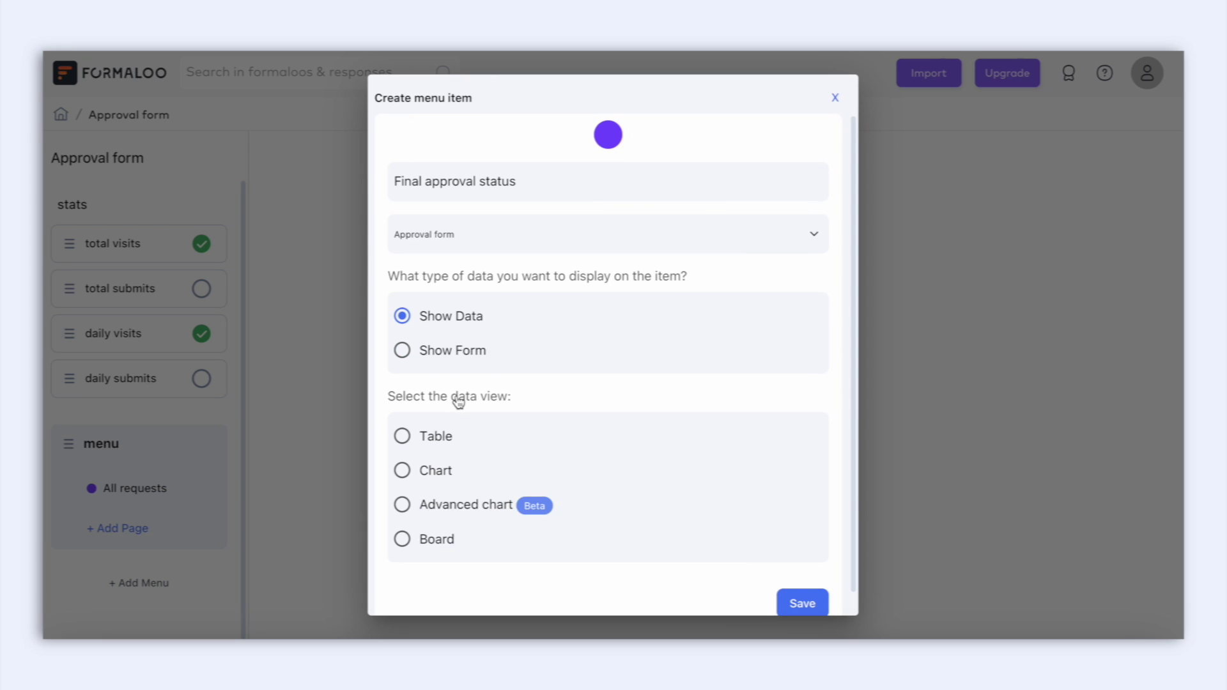
Display it as a Kanban board grouped by Management approval, with Employee name as card title.
{"action": "scroll", "coordinate": [448, 454], "scroll_direction": "down", "scroll_amount": 1}
{"action": "left_click", "coordinate": [434, 513]}
{"action": "scroll", "coordinate": [471, 521], "scroll_direction": "down", "scroll_amount": 4}
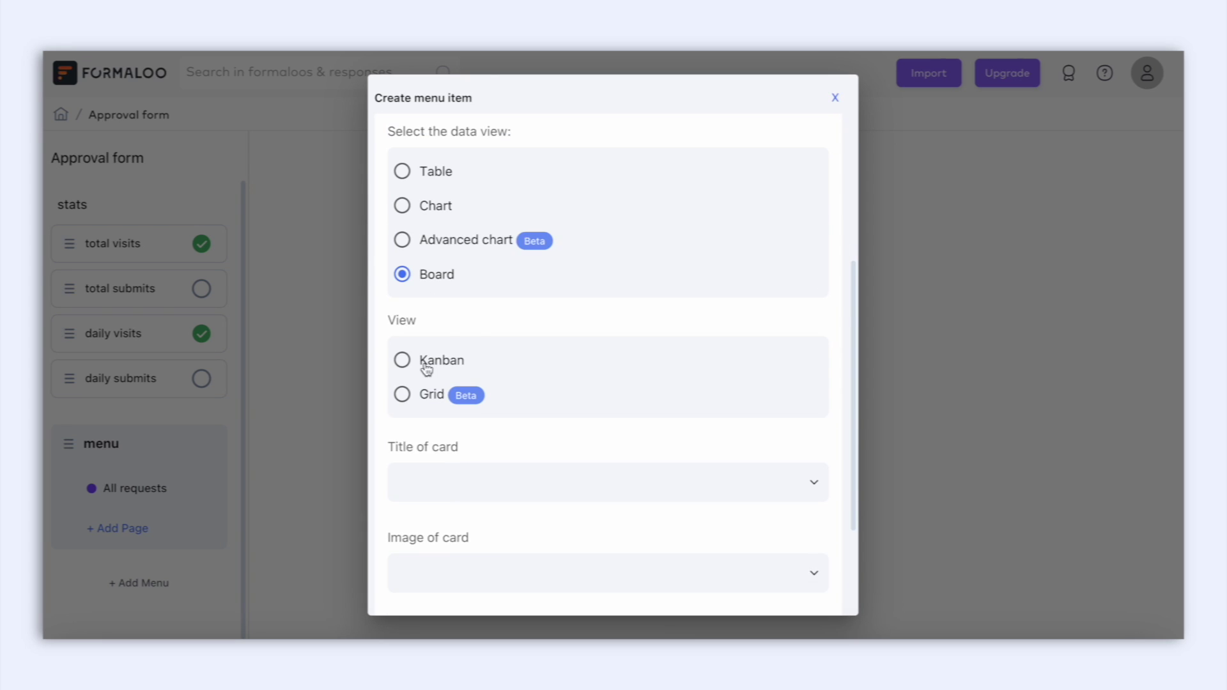
{"action": "left_click", "coordinate": [424, 361]}
{"action": "left_click", "coordinate": [703, 453]}
{"action": "left_click", "coordinate": [711, 354]}
{"action": "left_click", "coordinate": [815, 389]}
{"action": "left_click", "coordinate": [806, 338]}
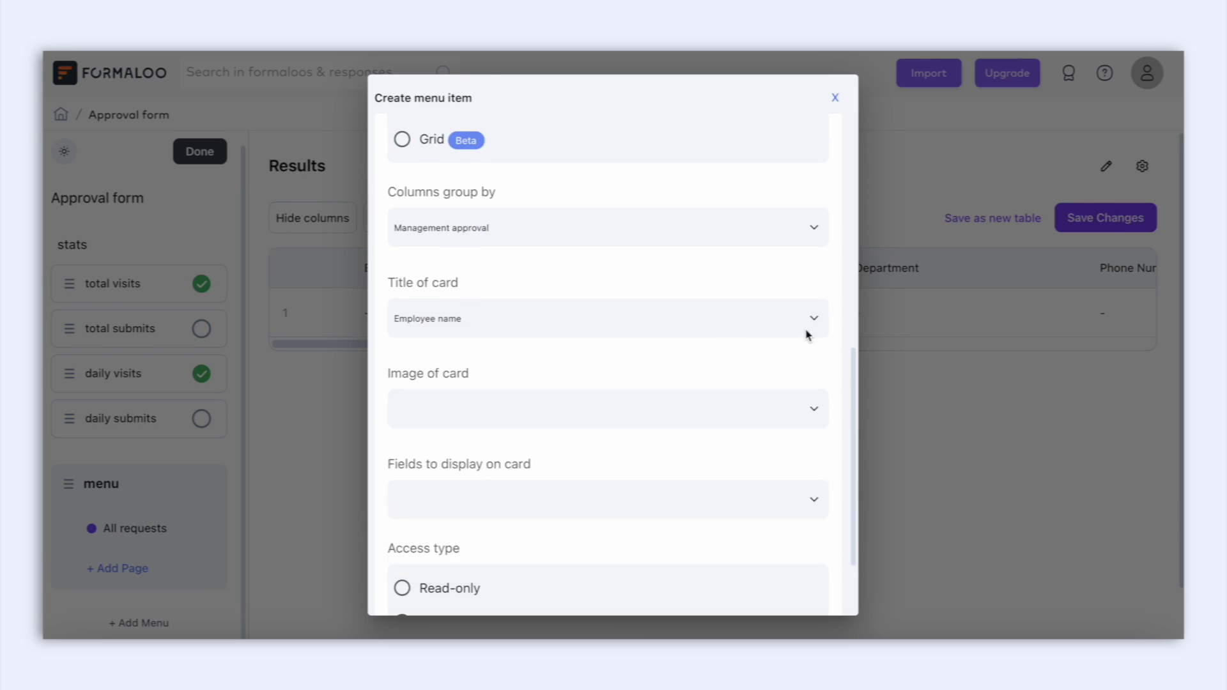
Show Job title, Department and E-mail on the cards, make the board editable, and save.
{"action": "left_click", "coordinate": [537, 499]}
{"action": "left_click", "coordinate": [534, 420]}
{"action": "left_click", "coordinate": [441, 433]}
{"action": "left_click", "coordinate": [447, 458]}
{"action": "left_click", "coordinate": [756, 388]}
{"action": "left_click", "coordinate": [403, 531]}
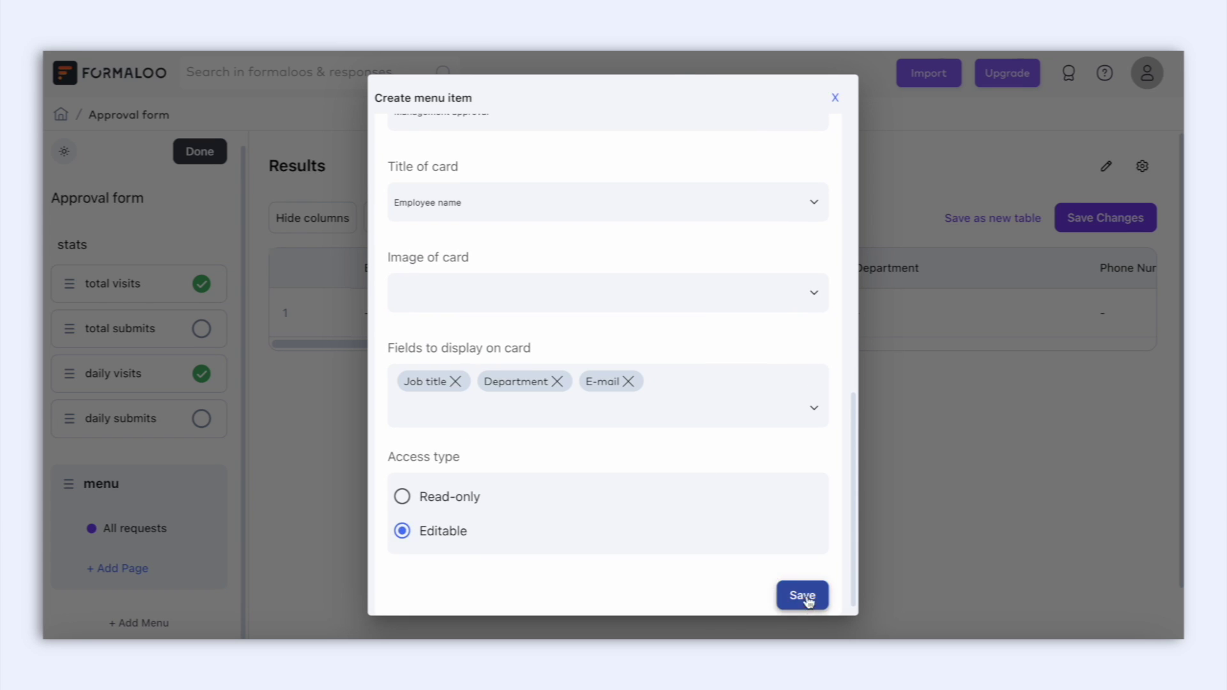
{"action": "left_click", "coordinate": [804, 596]}
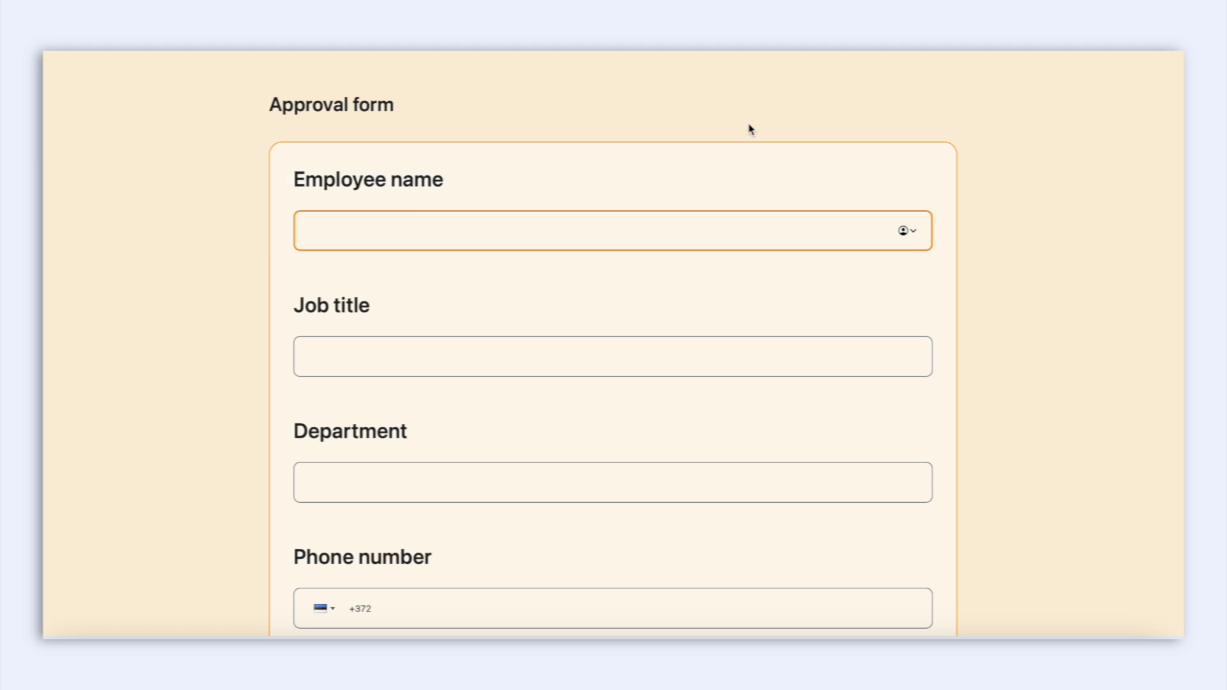
Submit an empty test response through the public Approval form.
{"action": "left_click", "coordinate": [731, 175]}
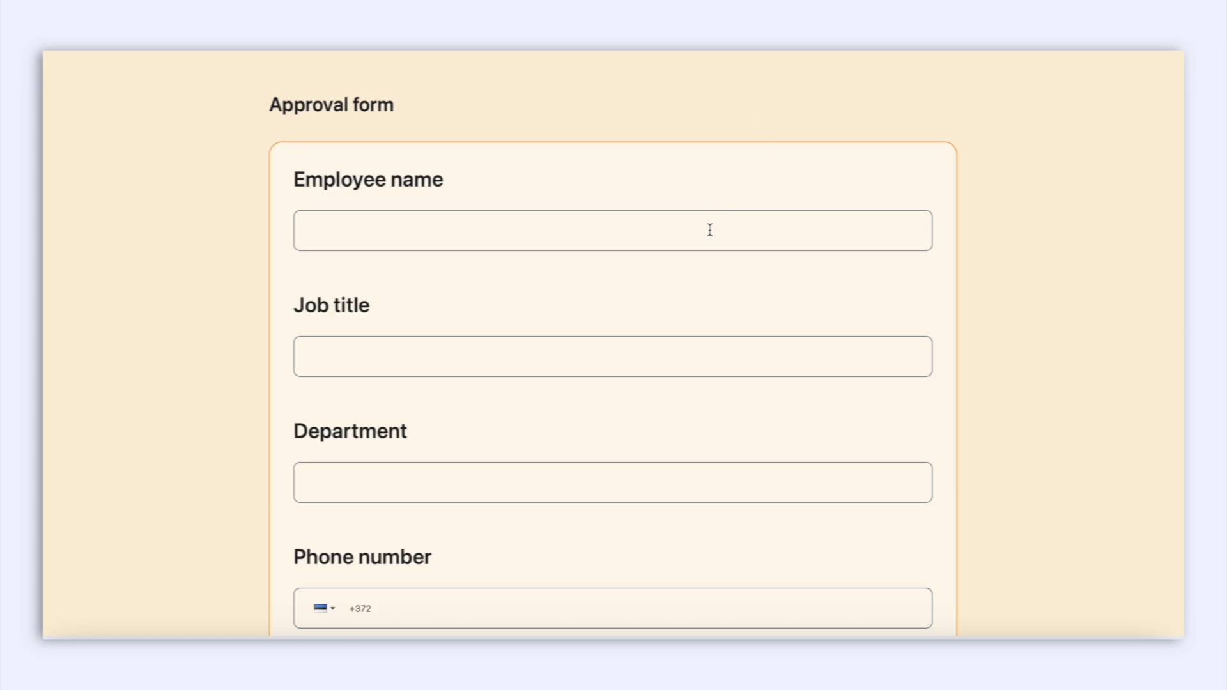
{"action": "scroll", "coordinate": [709, 227], "scroll_direction": "down", "scroll_amount": 10}
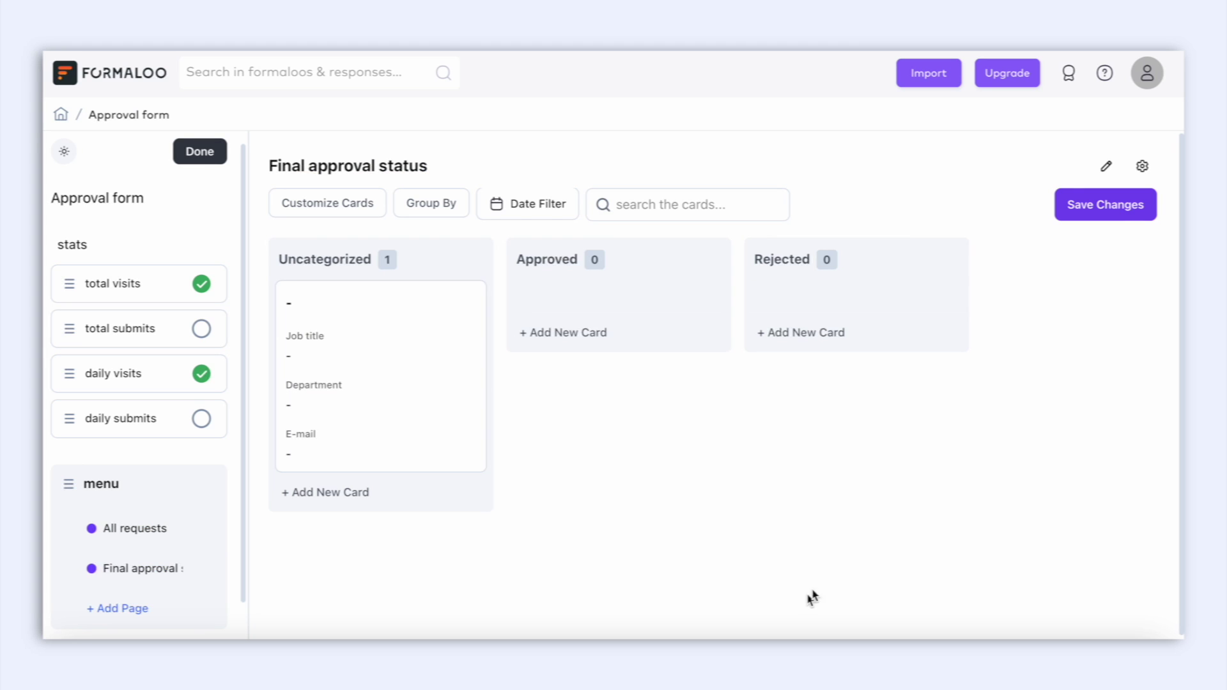
Open the Uncategorized record to check its Management approval choices, then close the details panel.
{"action": "left_click", "coordinate": [424, 348]}
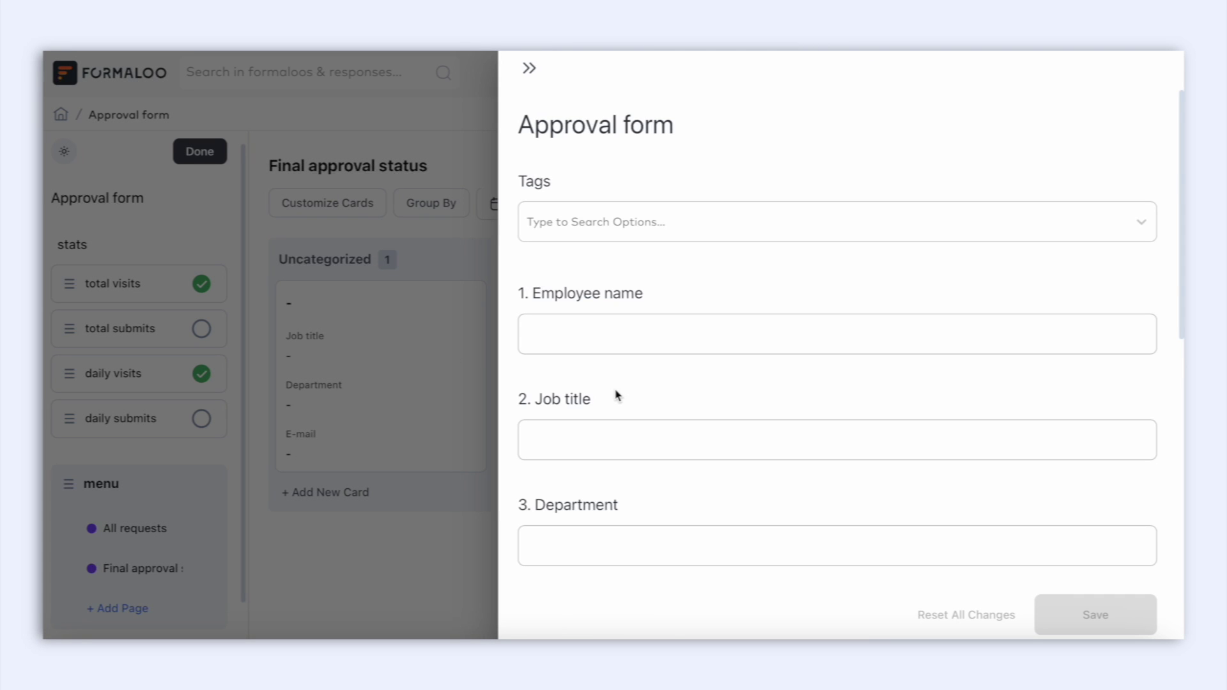
{"action": "scroll", "coordinate": [615, 395], "scroll_direction": "down", "scroll_amount": 3}
{"action": "scroll", "coordinate": [615, 395], "scroll_direction": "down", "scroll_amount": 8}
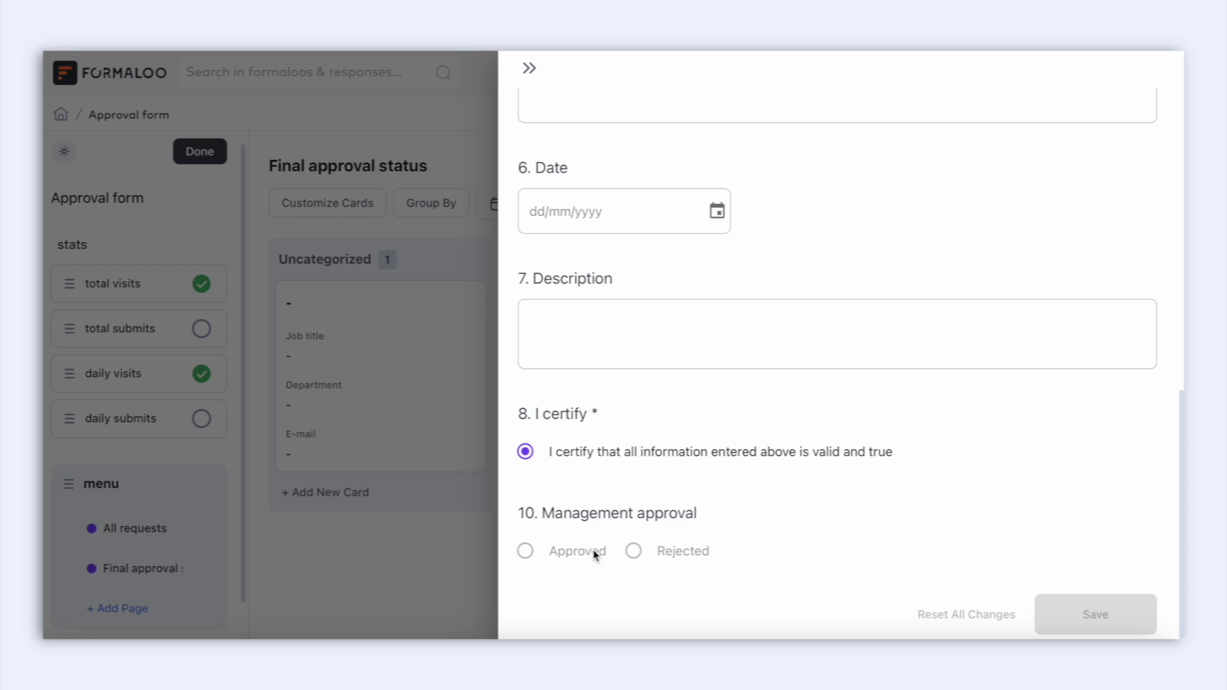
{"action": "left_click", "coordinate": [530, 69]}
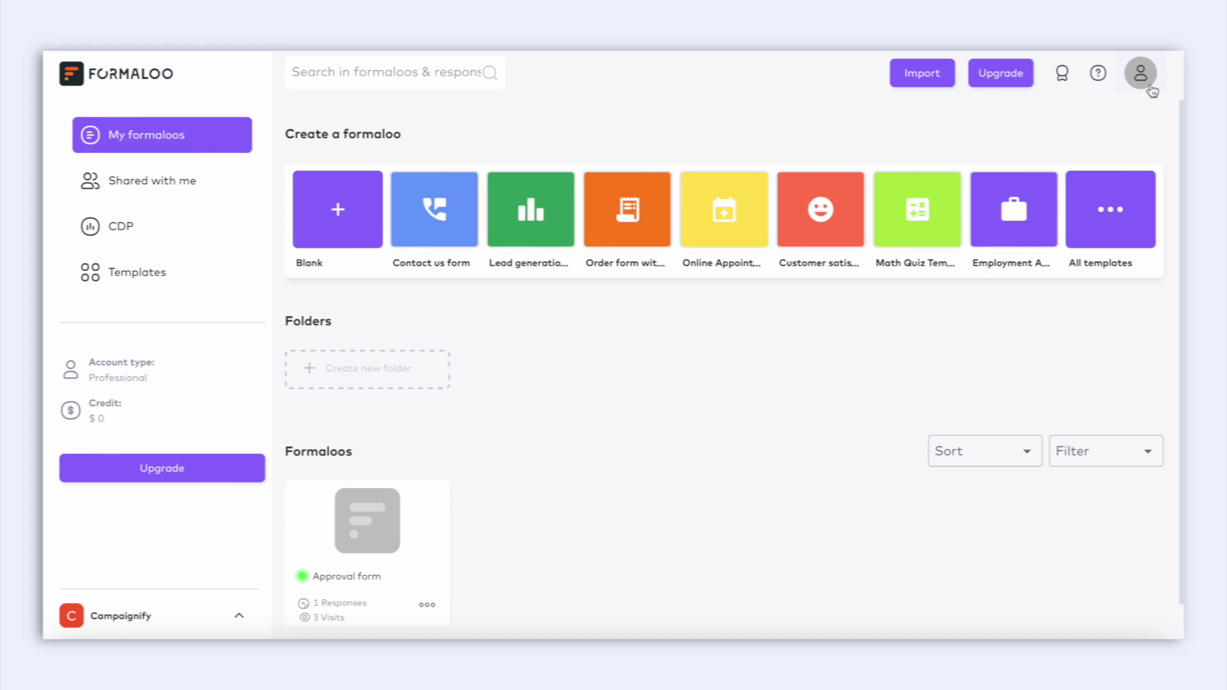
From Email Templates, create a new template prefilled as 'Template [Notify]'.
{"action": "left_click", "coordinate": [1142, 74]}
{"action": "left_click", "coordinate": [1113, 270]}
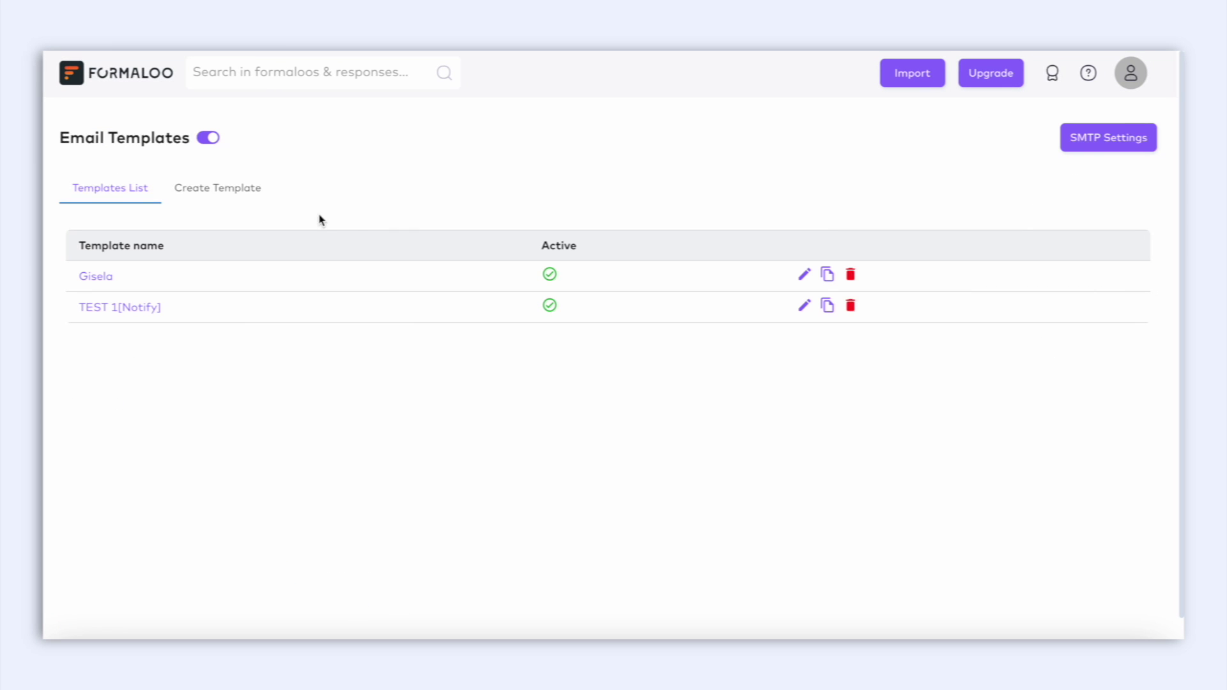
{"action": "left_click", "coordinate": [246, 197]}
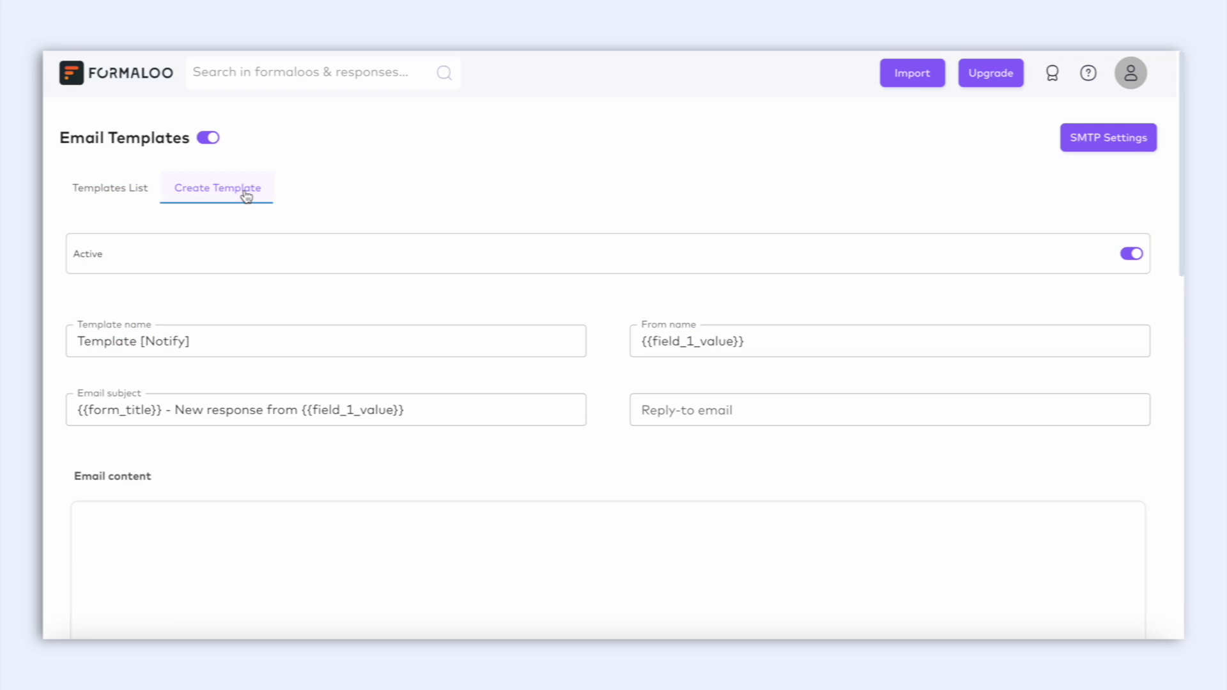
{"action": "scroll", "coordinate": [349, 319], "scroll_direction": "down", "scroll_amount": 4}
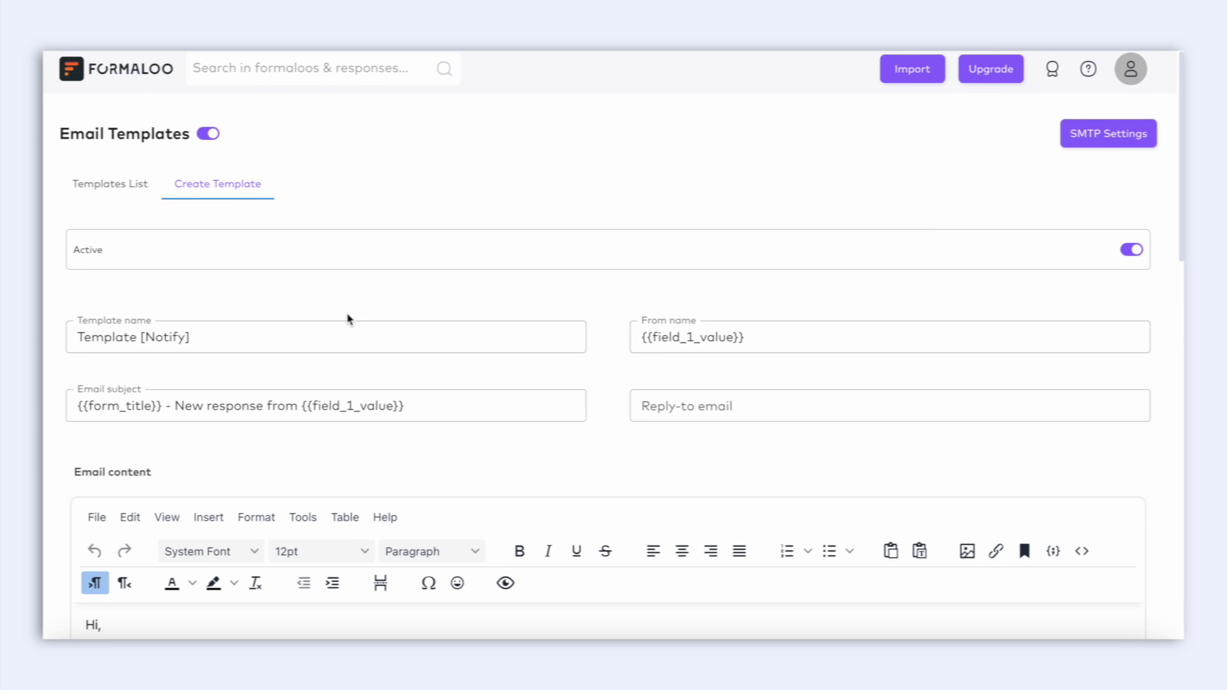
Insert an 'Approval form' link to the form's app URL, titled 'Approval form submission', opening in a new window.
{"action": "left_click", "coordinate": [995, 289]}
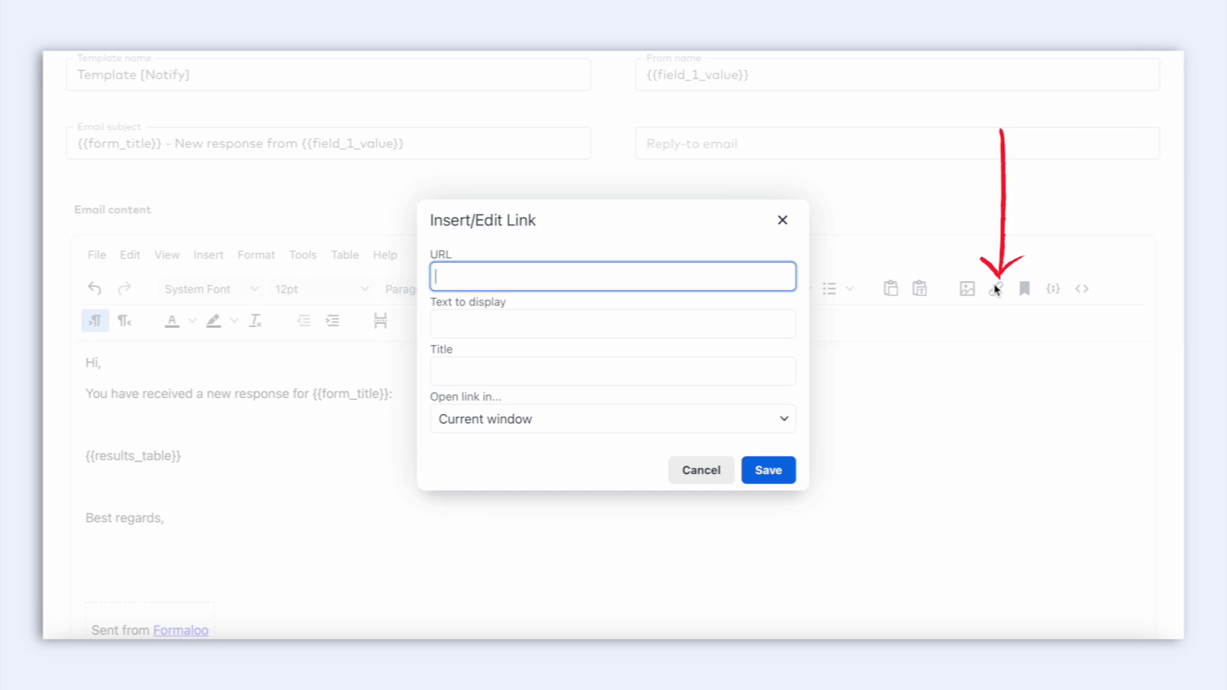
{"action": "key", "text": "Tab"}
{"action": "type", "text": "Approval form"}
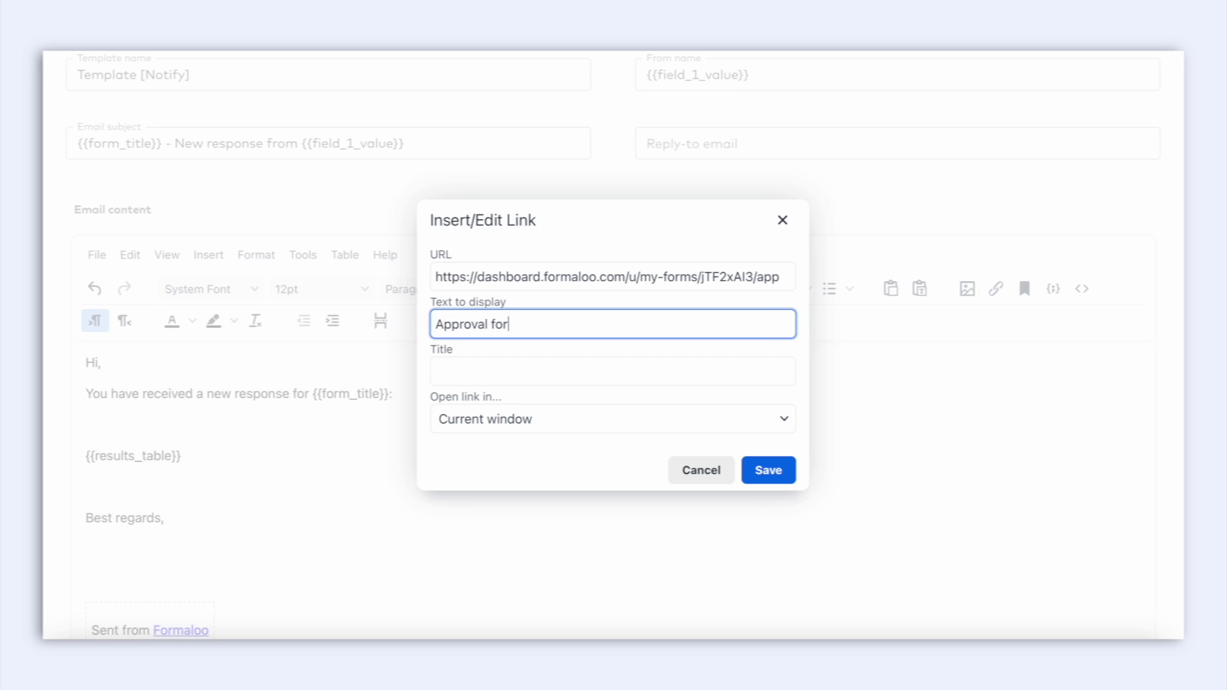
{"action": "left_click", "coordinate": [545, 377]}
{"action": "type", "text": "Approval form submission"}
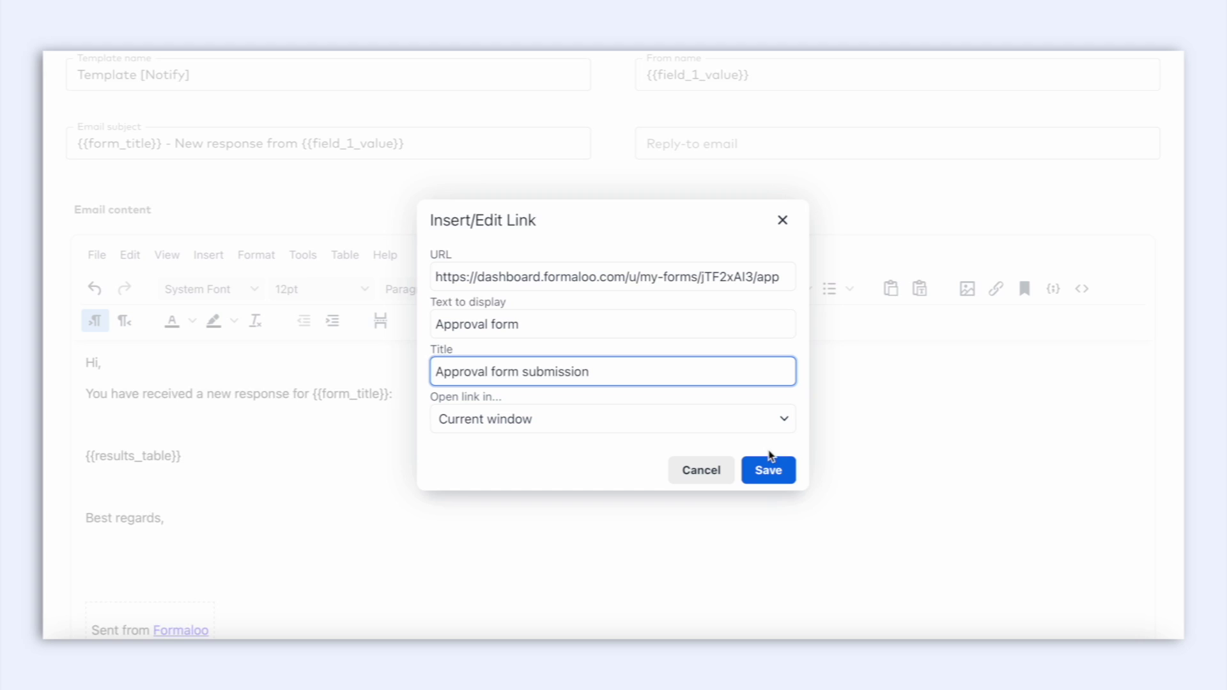
{"action": "left_click", "coordinate": [783, 423]}
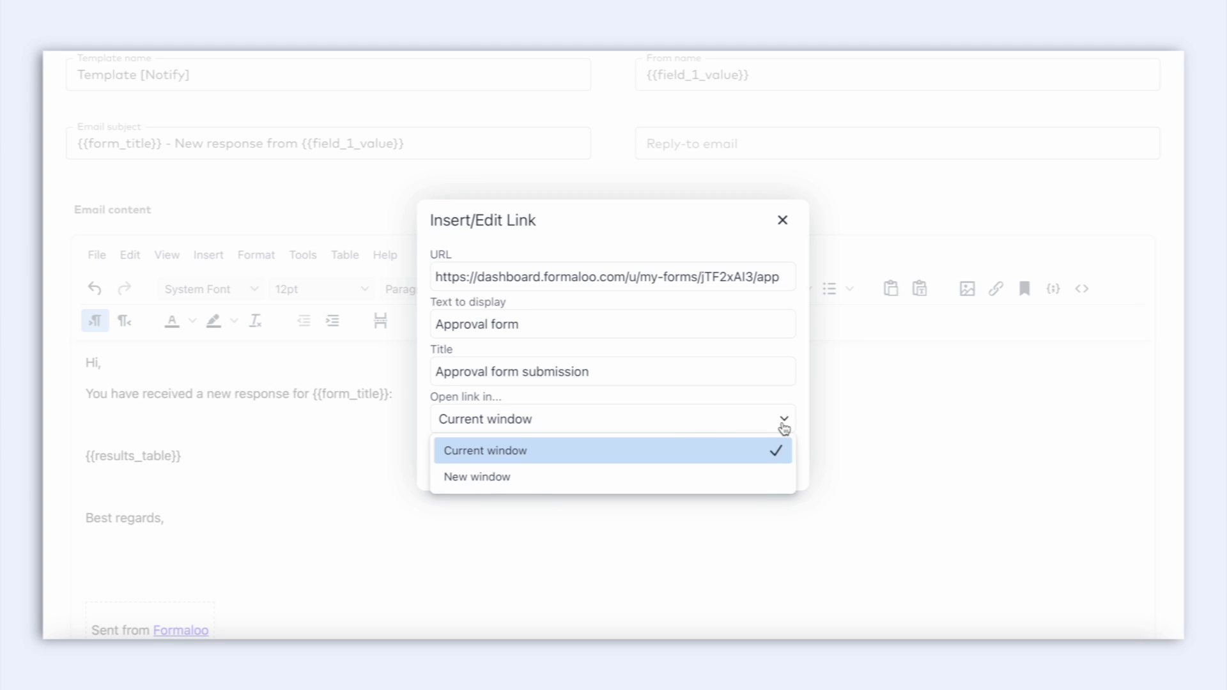
{"action": "left_click", "coordinate": [754, 476]}
{"action": "left_click", "coordinate": [790, 480]}
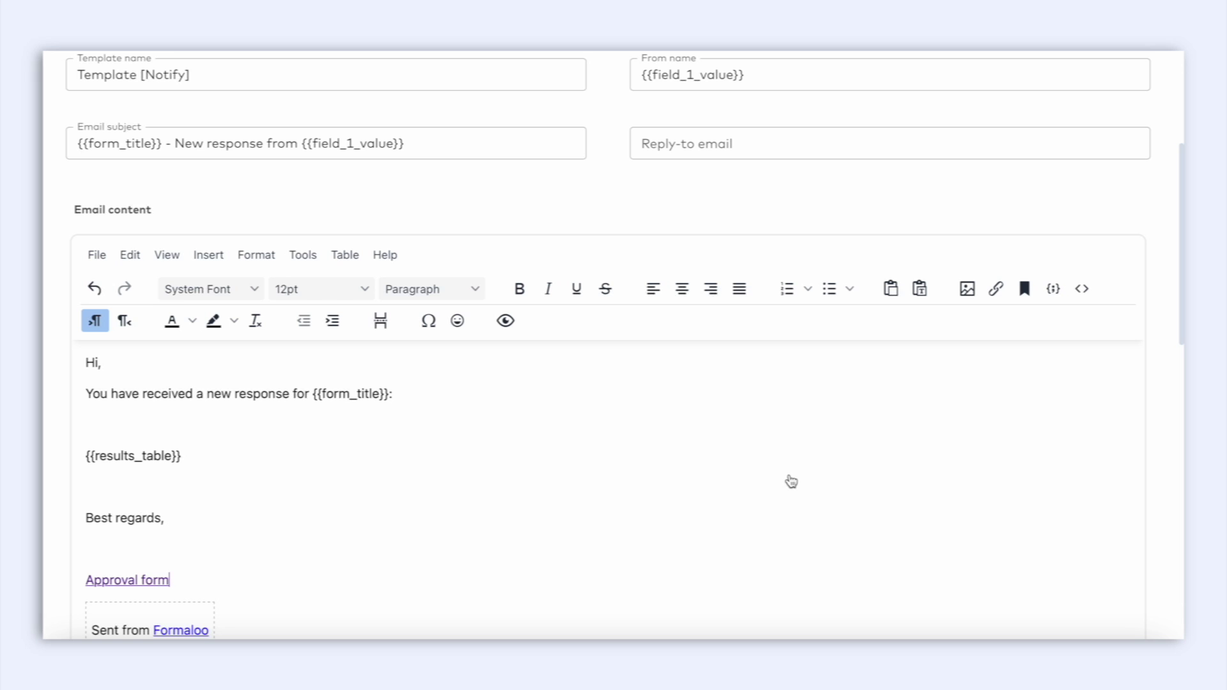
Open the Approval form's notification settings from the forms list.
{"action": "scroll", "coordinate": [791, 482], "scroll_direction": "up", "scroll_amount": 5}
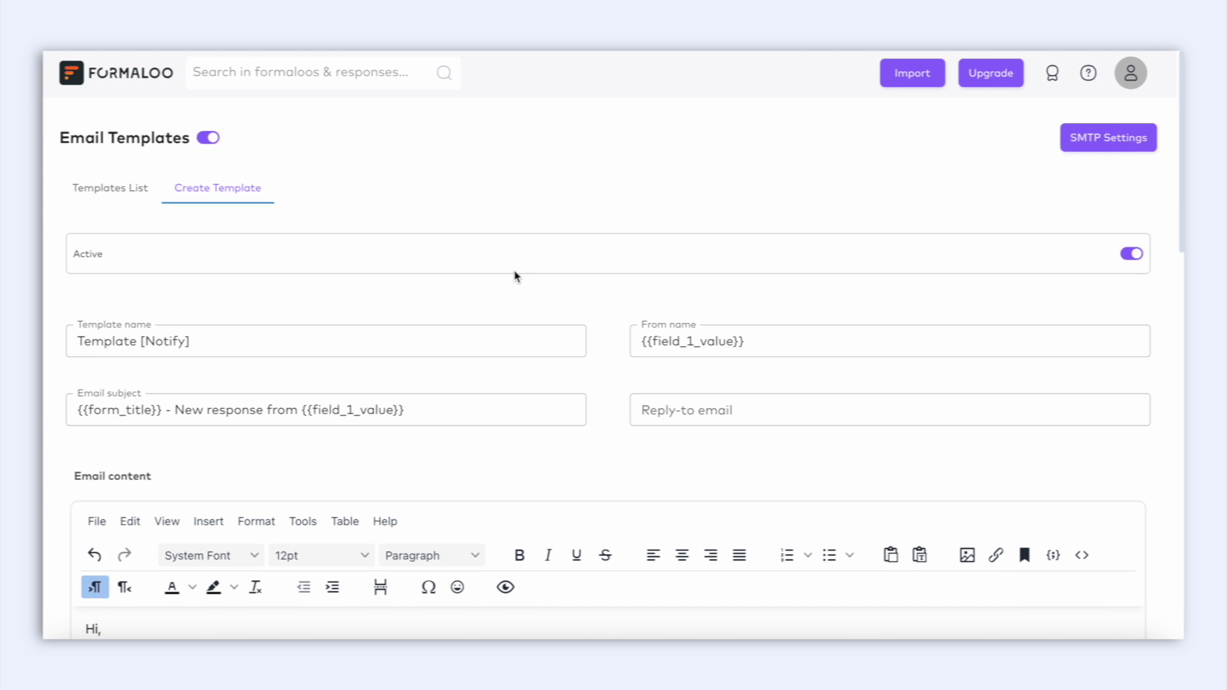
{"action": "left_click", "coordinate": [134, 75]}
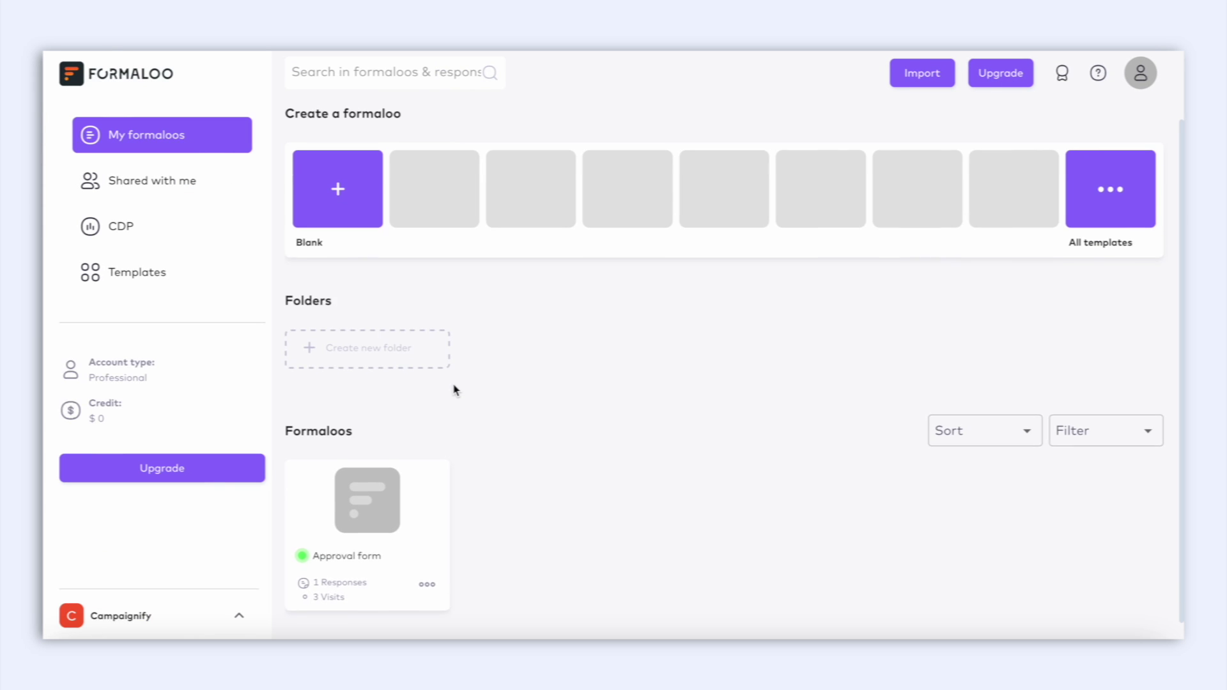
{"action": "left_click", "coordinate": [427, 588]}
{"action": "left_click", "coordinate": [454, 421]}
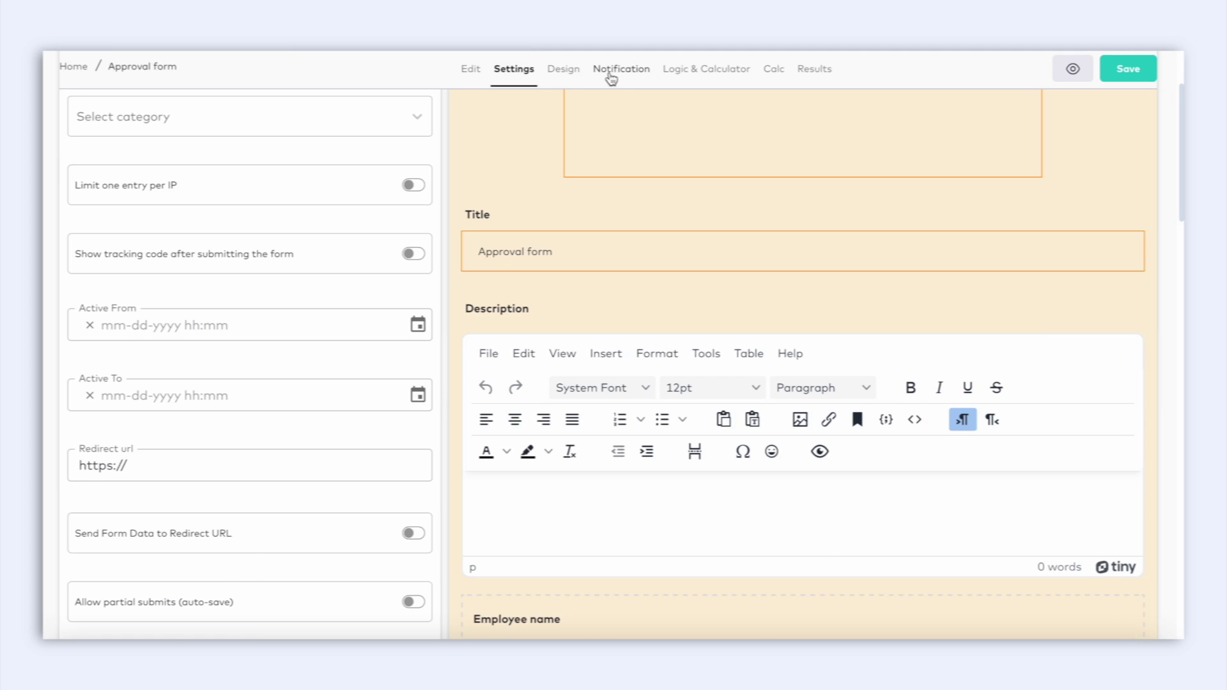
{"action": "left_click", "coordinate": [610, 73]}
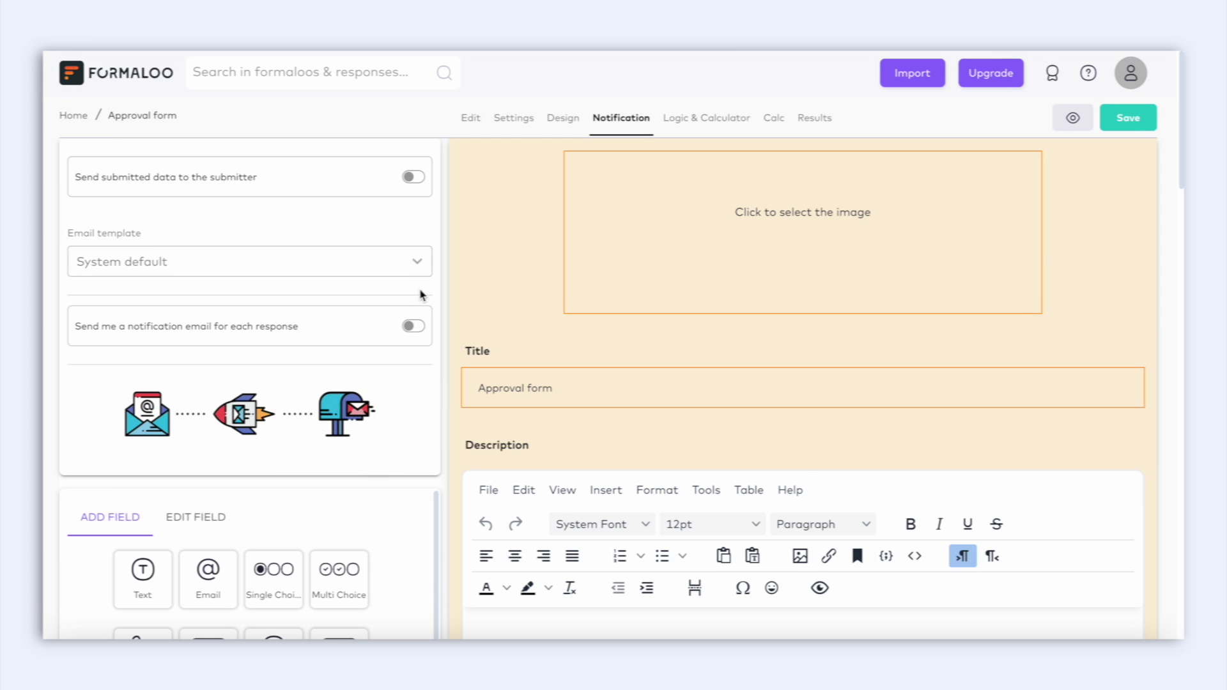
Enable per-response emails, forward them to the manager's address, and use the first custom template.
{"action": "left_click", "coordinate": [413, 326]}
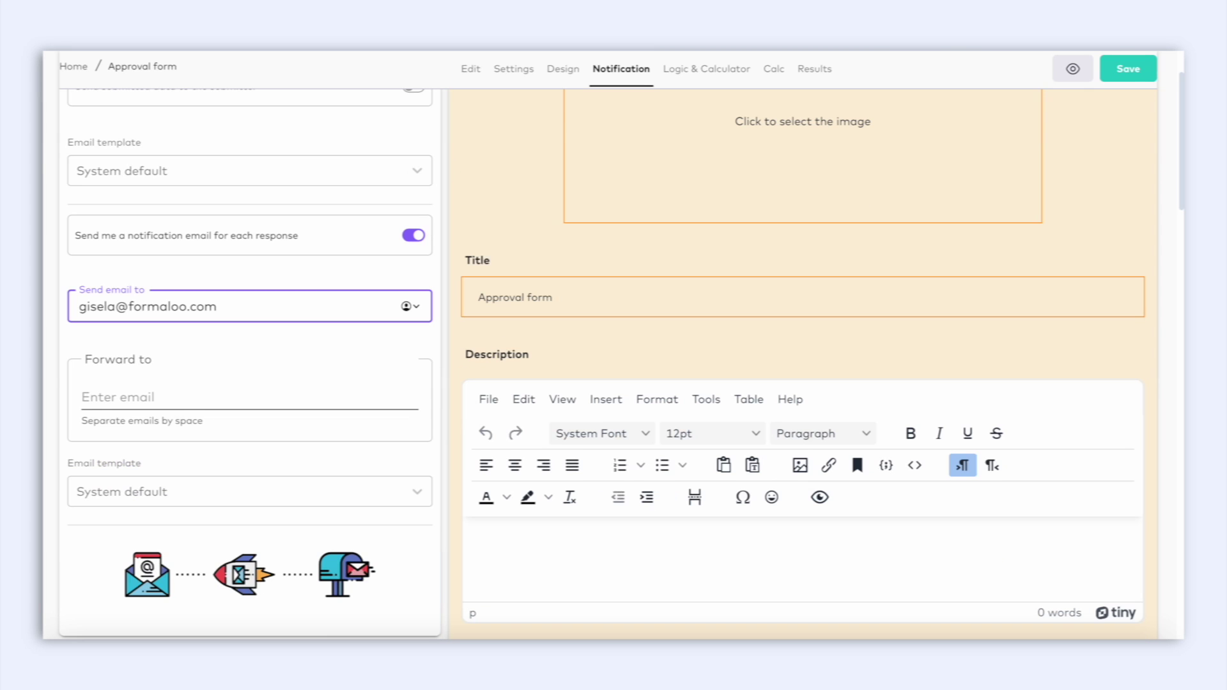
{"action": "left_click", "coordinate": [163, 396]}
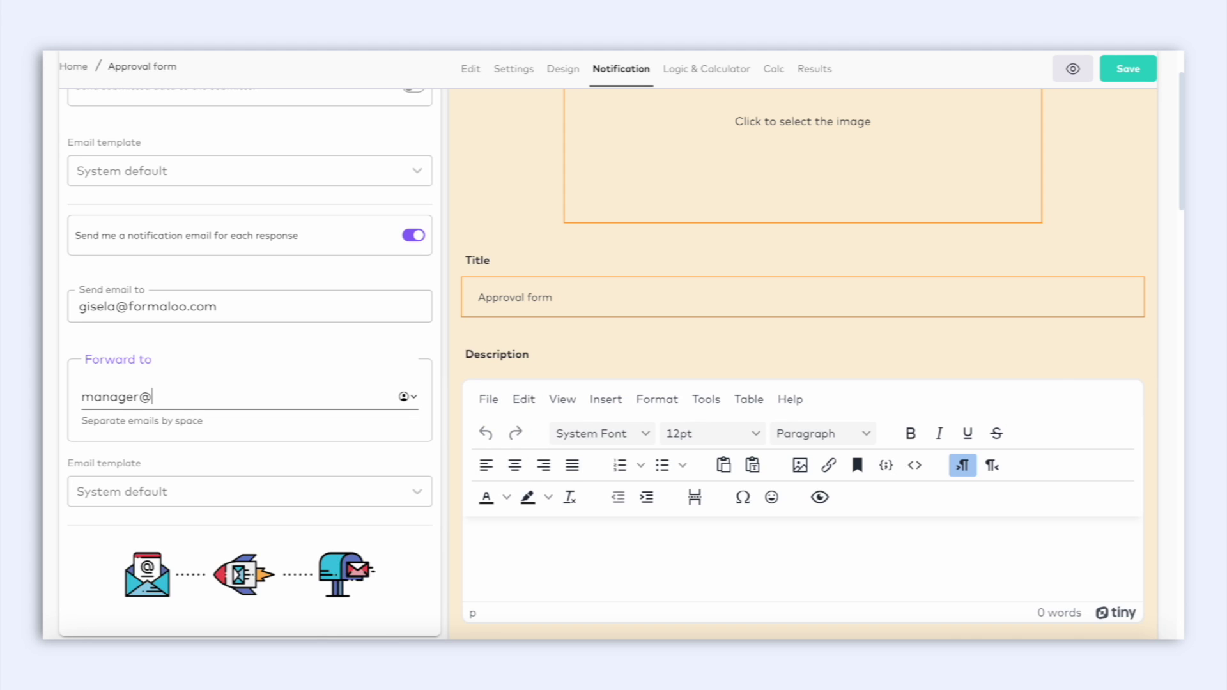
{"action": "left_click", "coordinate": [419, 492]}
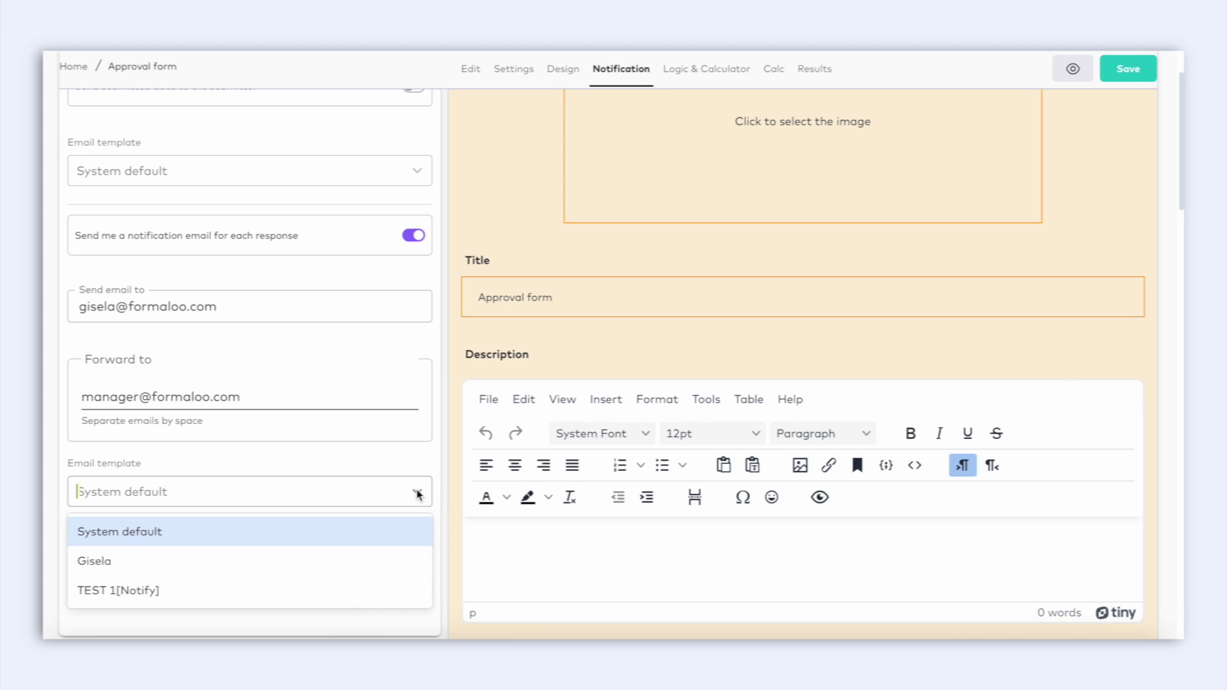
{"action": "left_click", "coordinate": [358, 561]}
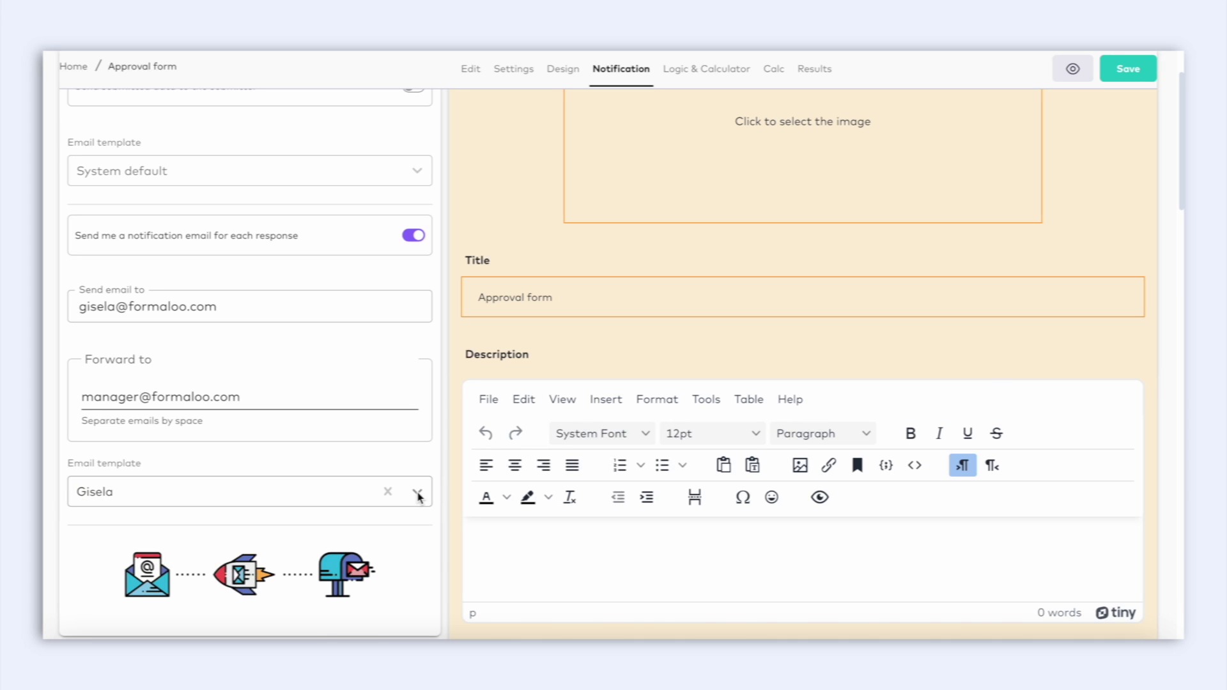